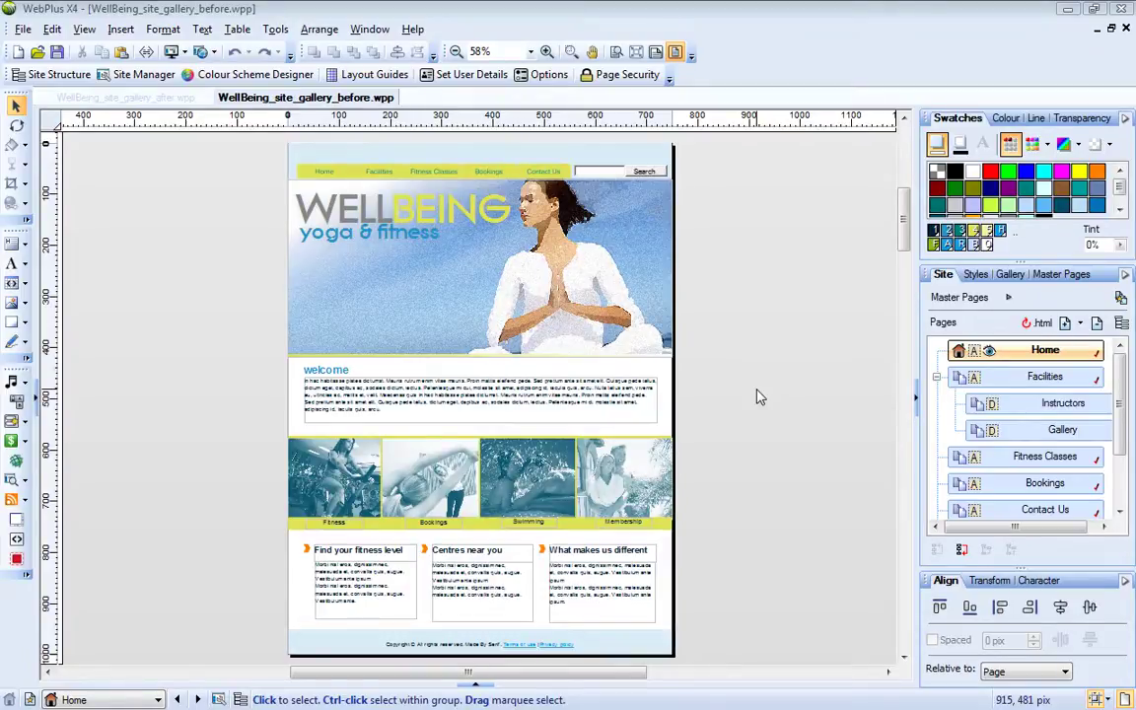
- Open the WellBeing site's Gallery page from the Site tab's Pages list
{"action": "double_click", "coordinate": [1050, 434]}
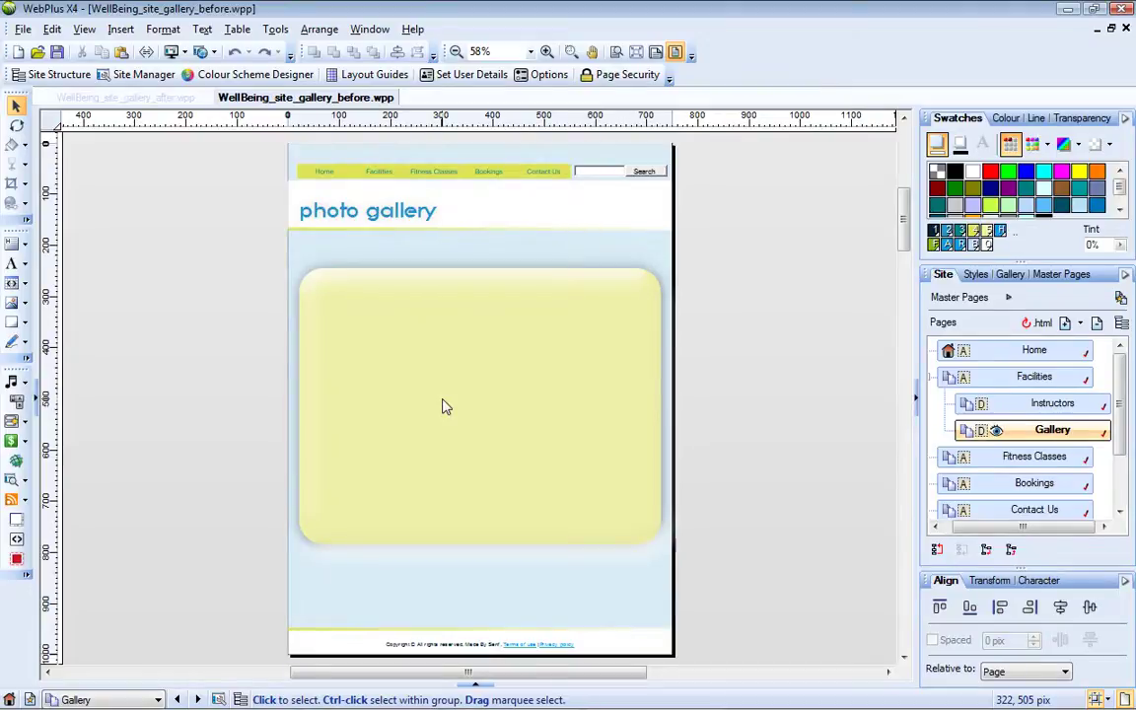
- Start a photo gallery, comparing Flash and JavaScript types, then choose Professional Flash Photo Gallery
{"action": "left_click", "coordinate": [26, 306]}
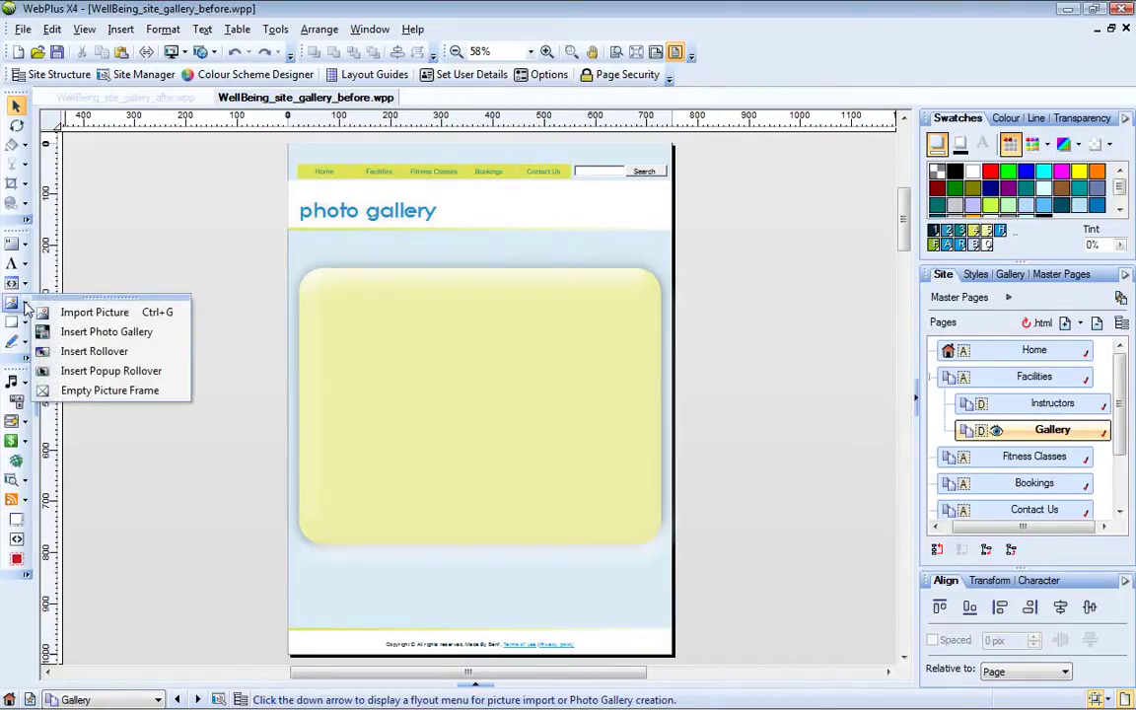
{"action": "left_click", "coordinate": [67, 339]}
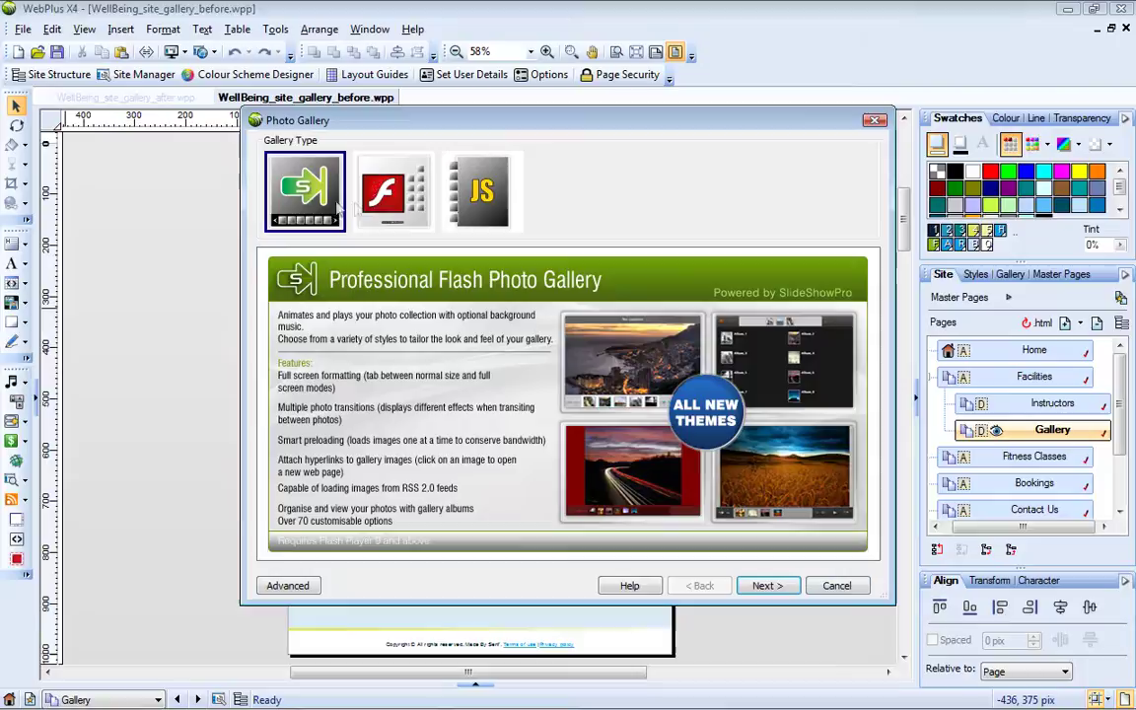
{"action": "left_click", "coordinate": [379, 202]}
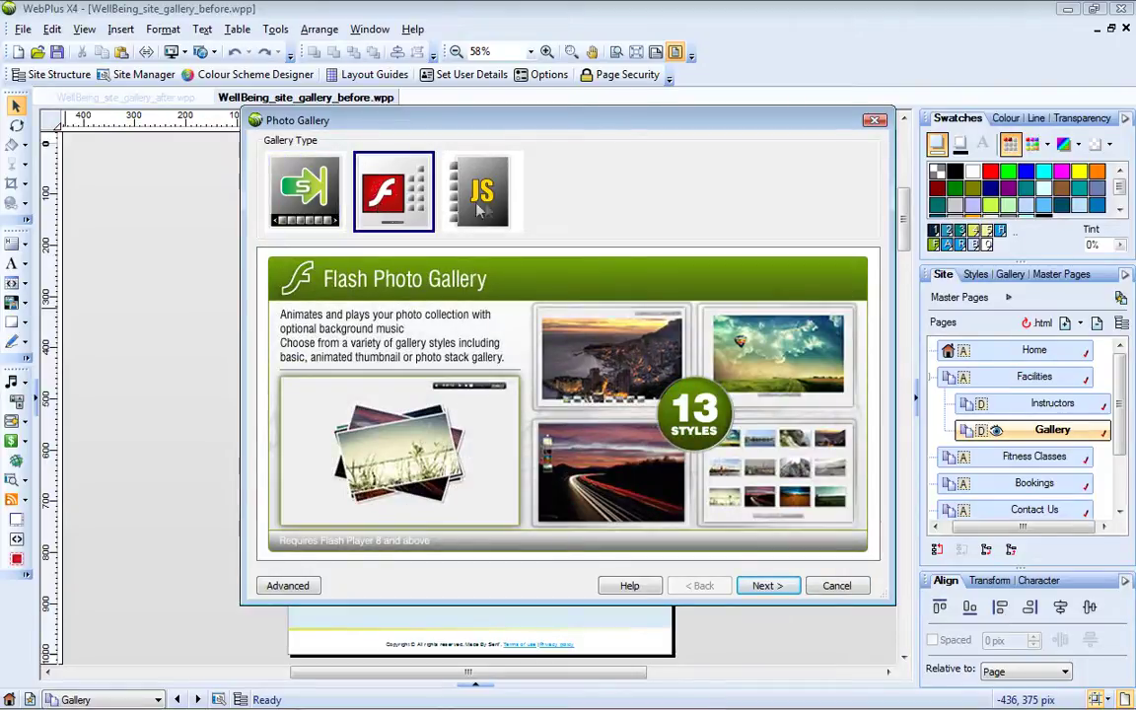
{"action": "left_click", "coordinate": [484, 203]}
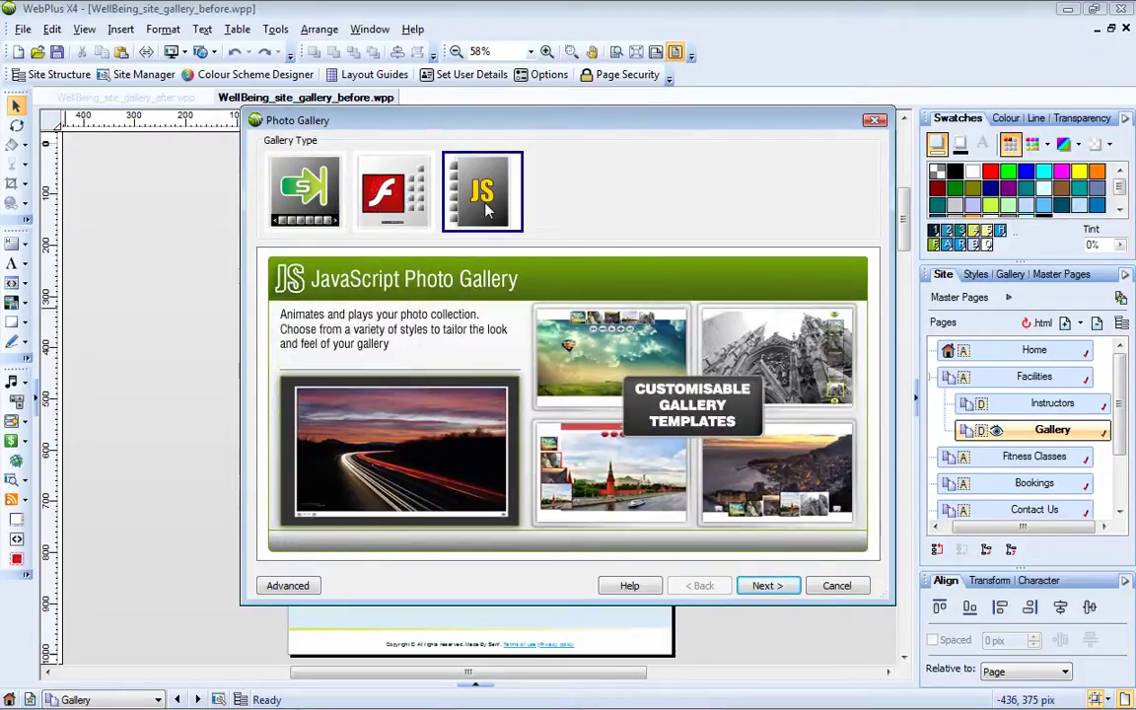
{"action": "left_click", "coordinate": [306, 202]}
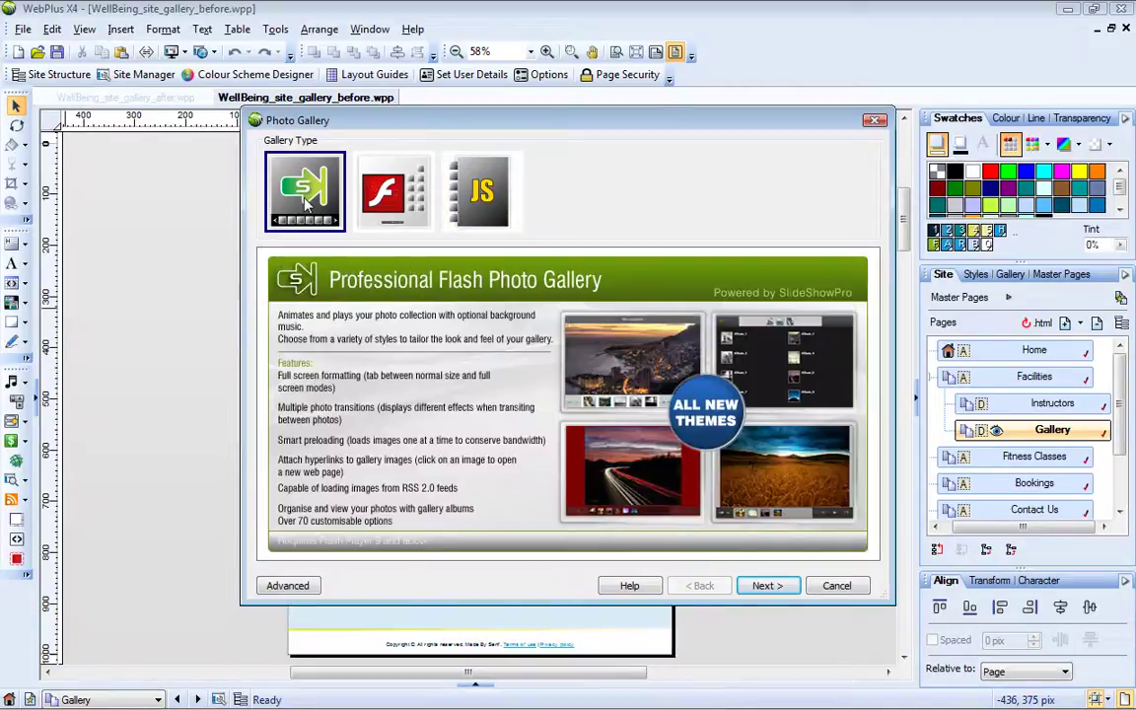
- Add all 13 images from the Images › Photo Gallery folder to the gallery
{"action": "left_click", "coordinate": [766, 586]}
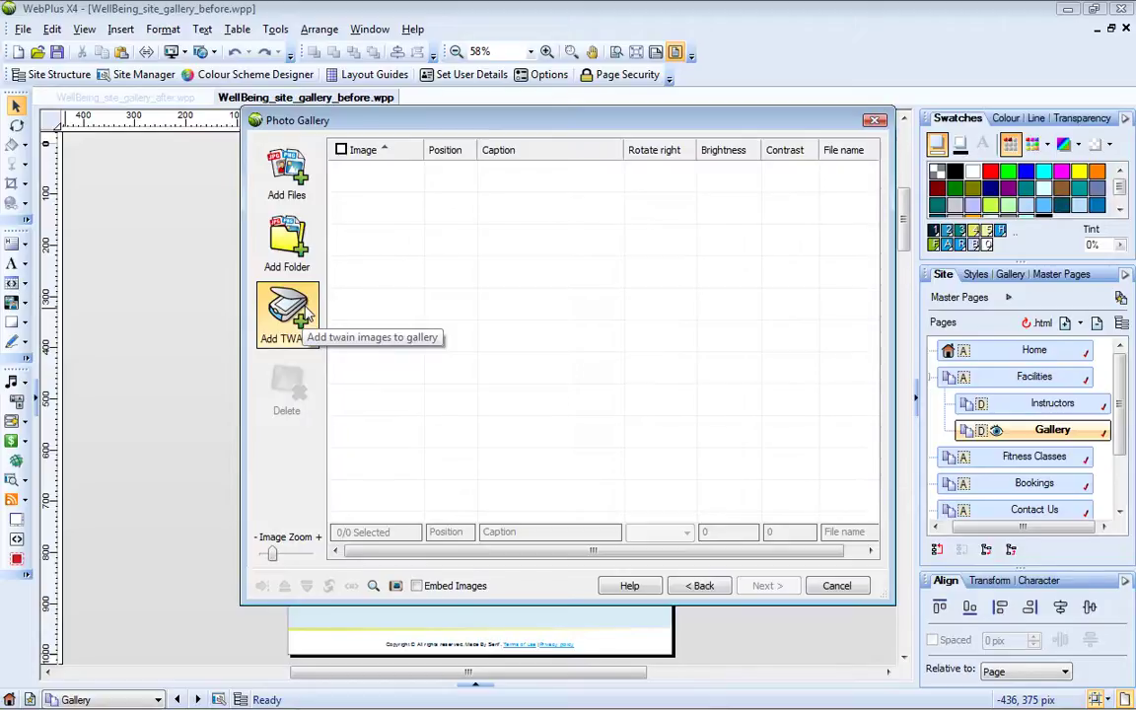
{"action": "left_click", "coordinate": [289, 247]}
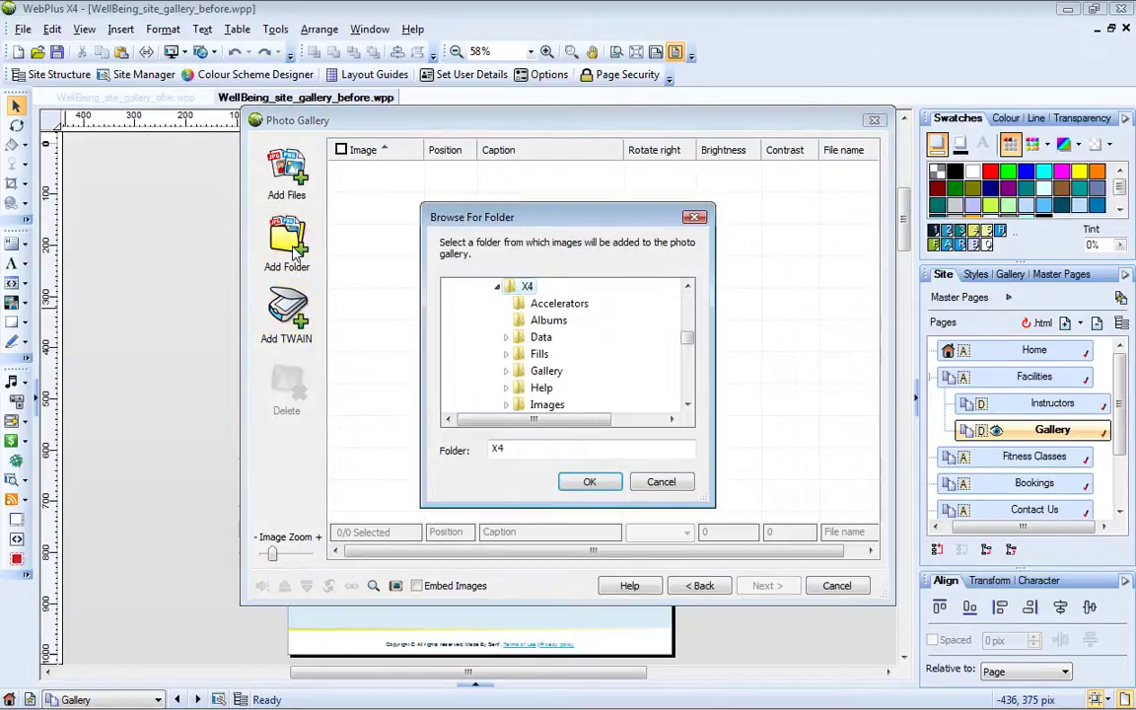
{"action": "left_click", "coordinate": [507, 405]}
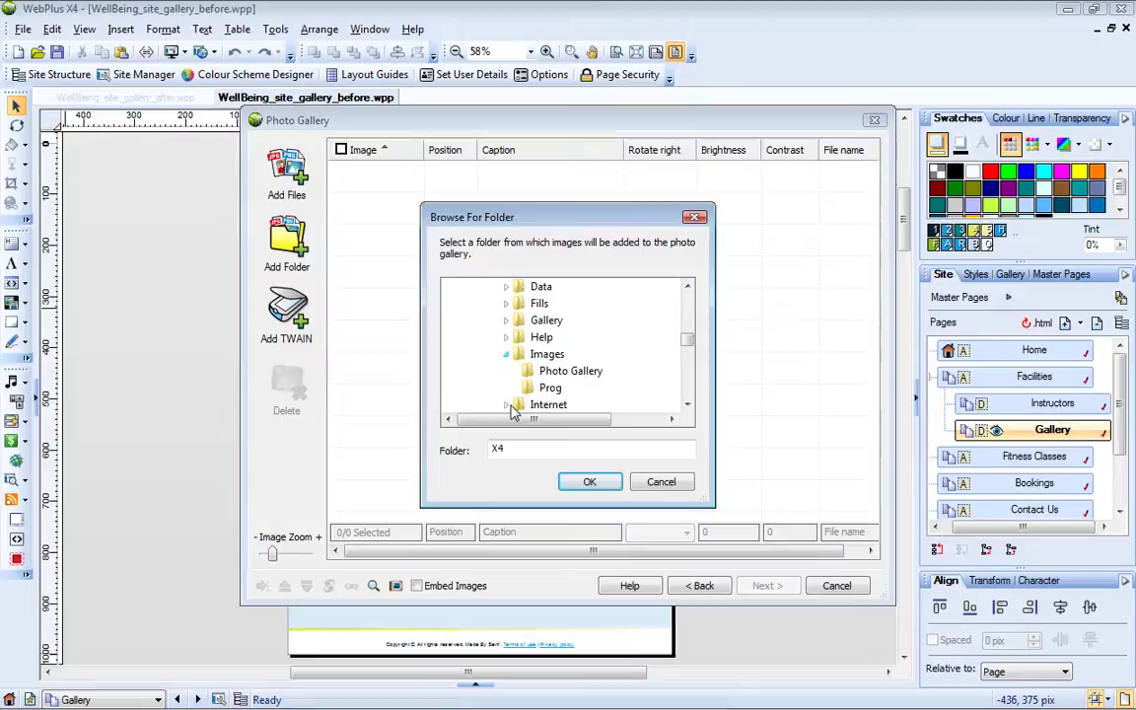
{"action": "left_click", "coordinate": [568, 372]}
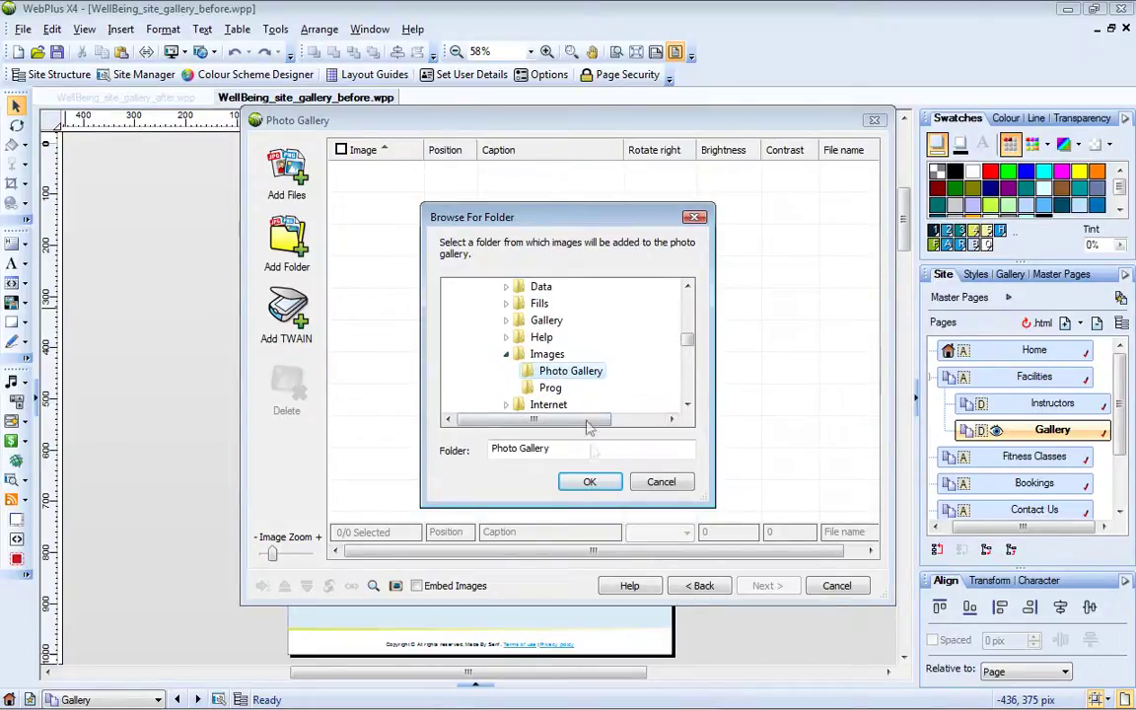
{"action": "left_click", "coordinate": [589, 481]}
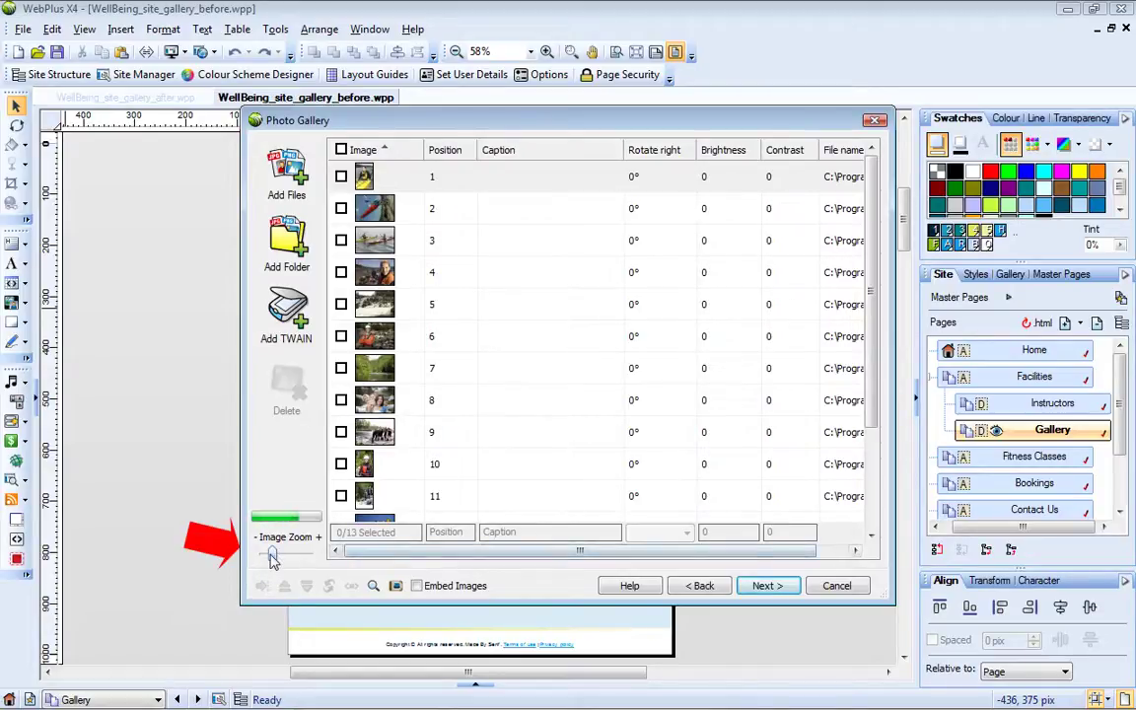
- Enlarge the thumbnails and move the smiling woman in orange to position 1
{"action": "left_click_drag", "start_coordinate": [274, 555], "coordinate": [284, 558]}
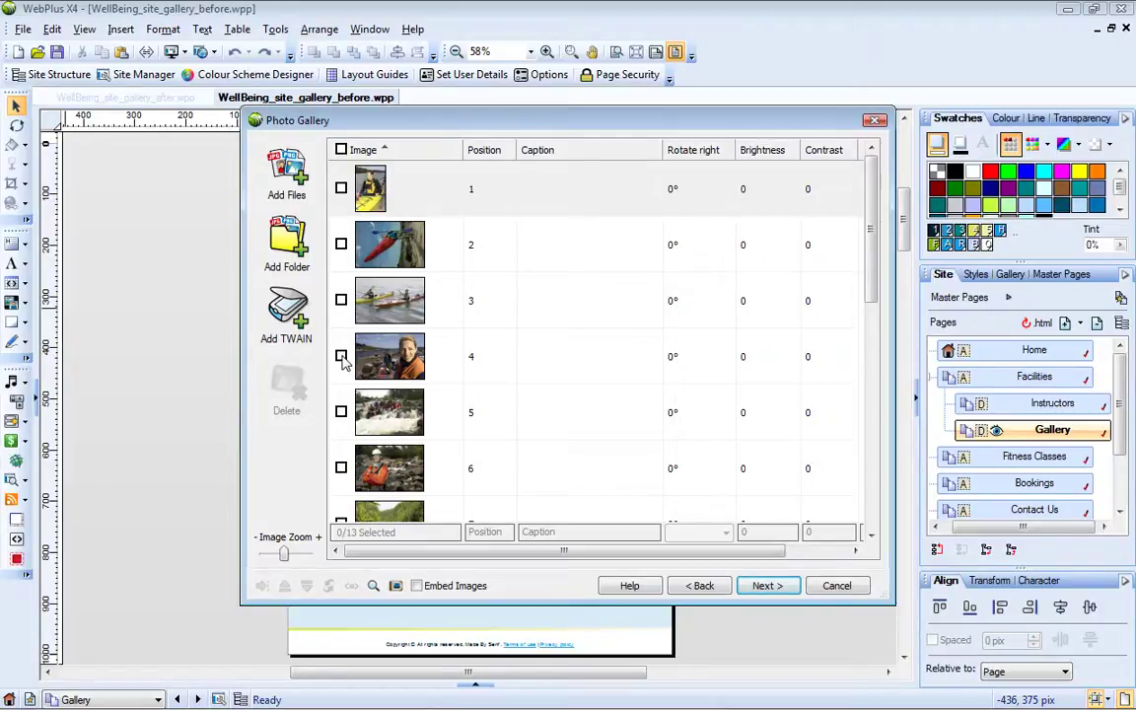
{"action": "left_click", "coordinate": [342, 357]}
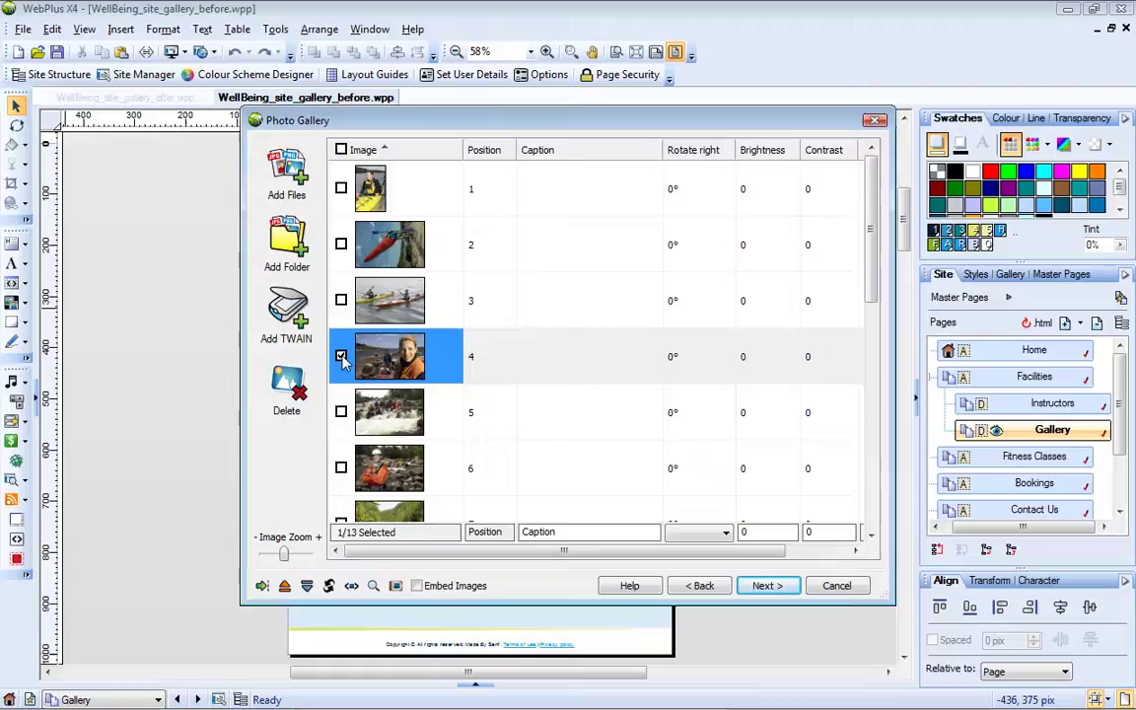
{"action": "left_click", "coordinate": [284, 586]}
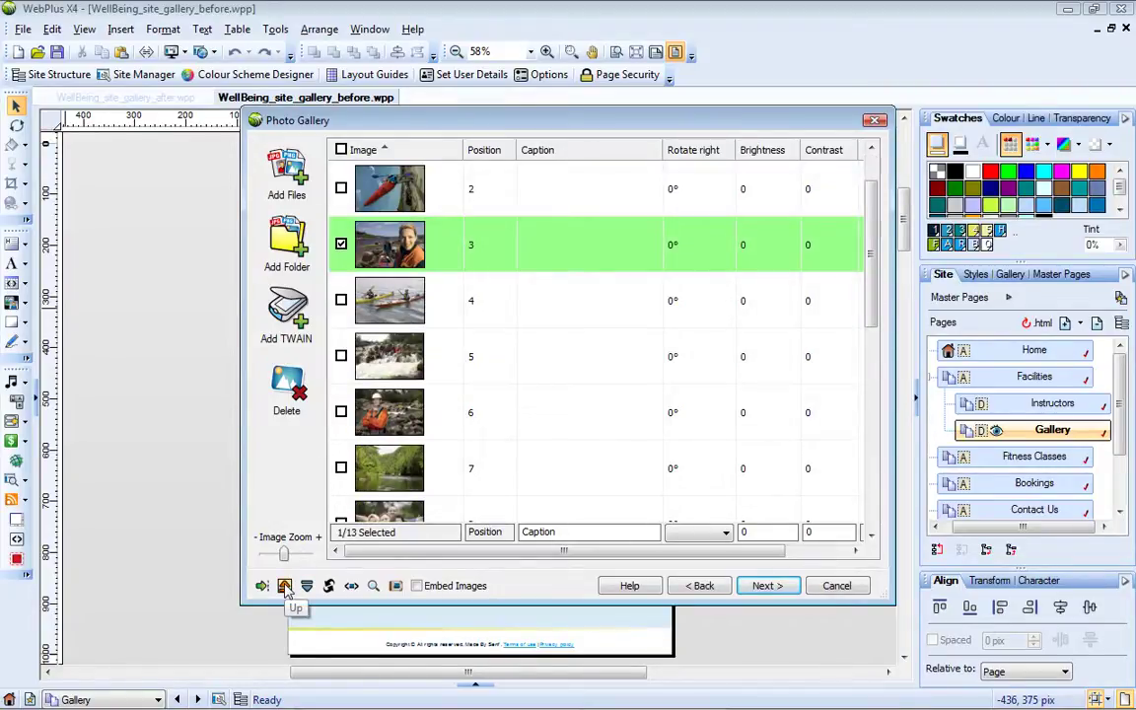
{"action": "left_click", "coordinate": [262, 587]}
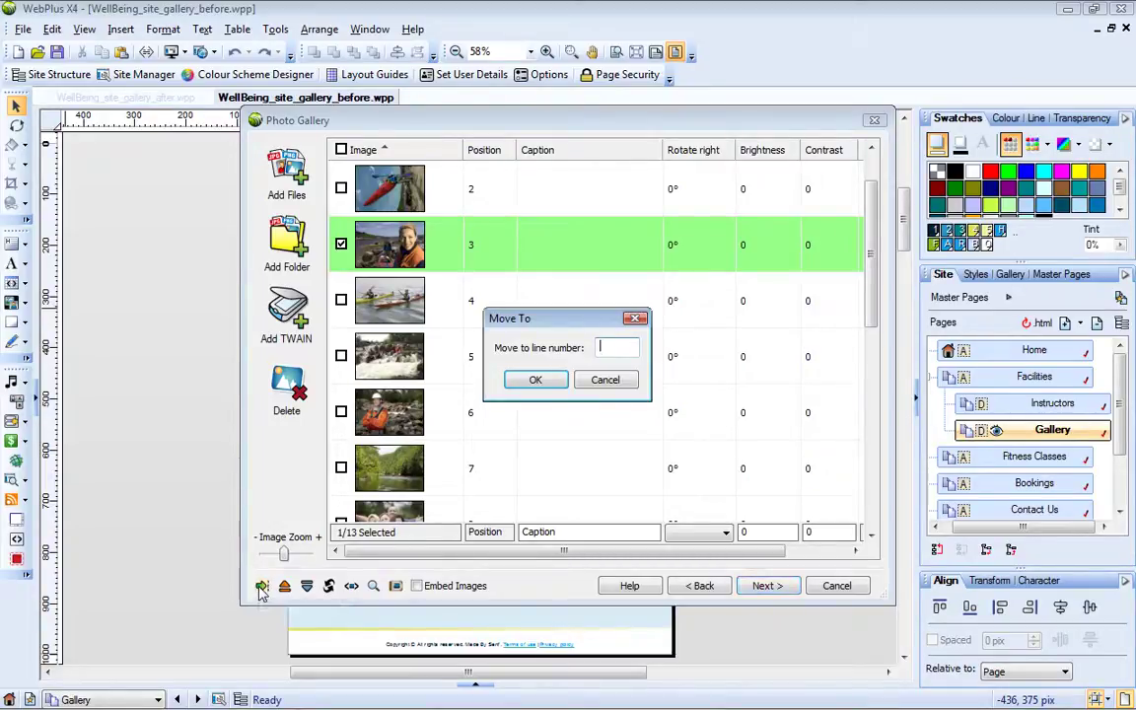
{"action": "type", "text": "1"}
{"action": "left_click", "coordinate": [533, 380]}
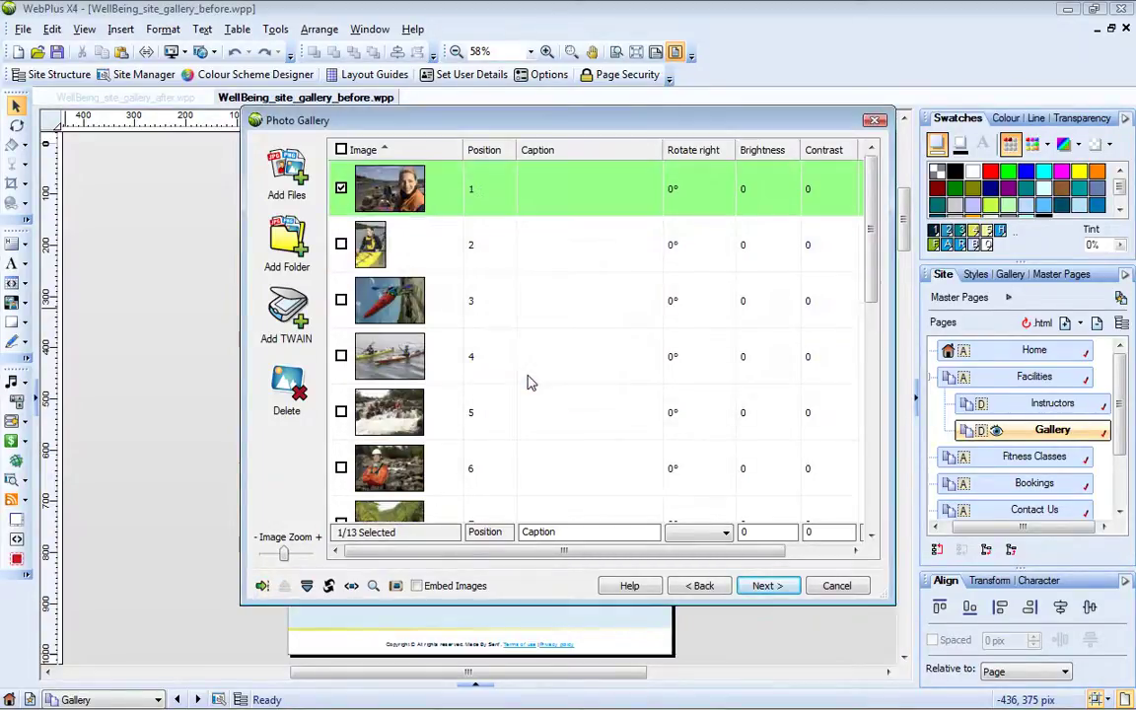
{"action": "left_click", "coordinate": [342, 188]}
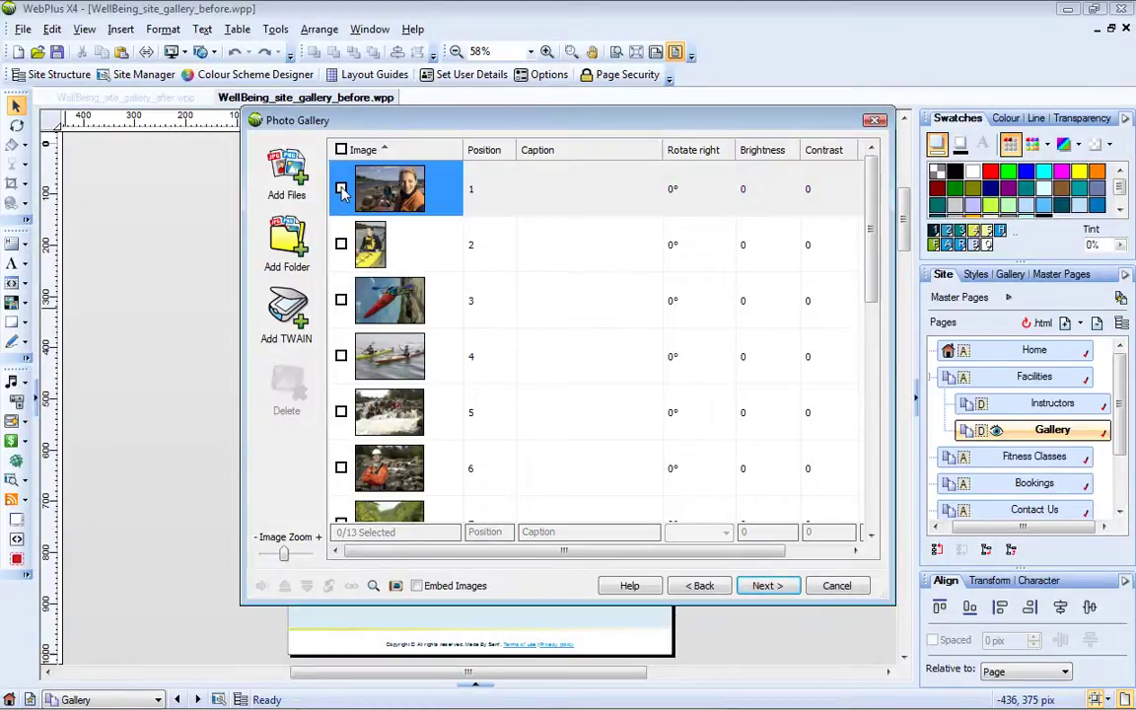
- Move the group-paddling and white-water photos down one place each
{"action": "left_click", "coordinate": [341, 356]}
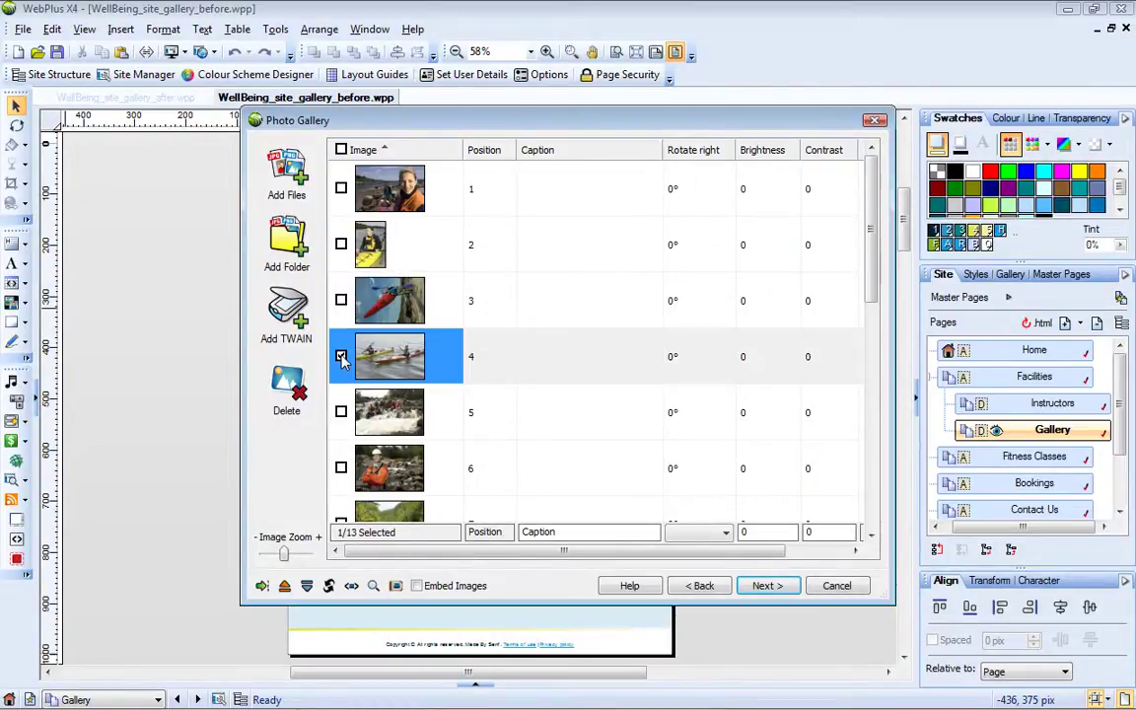
{"action": "left_click", "coordinate": [341, 412]}
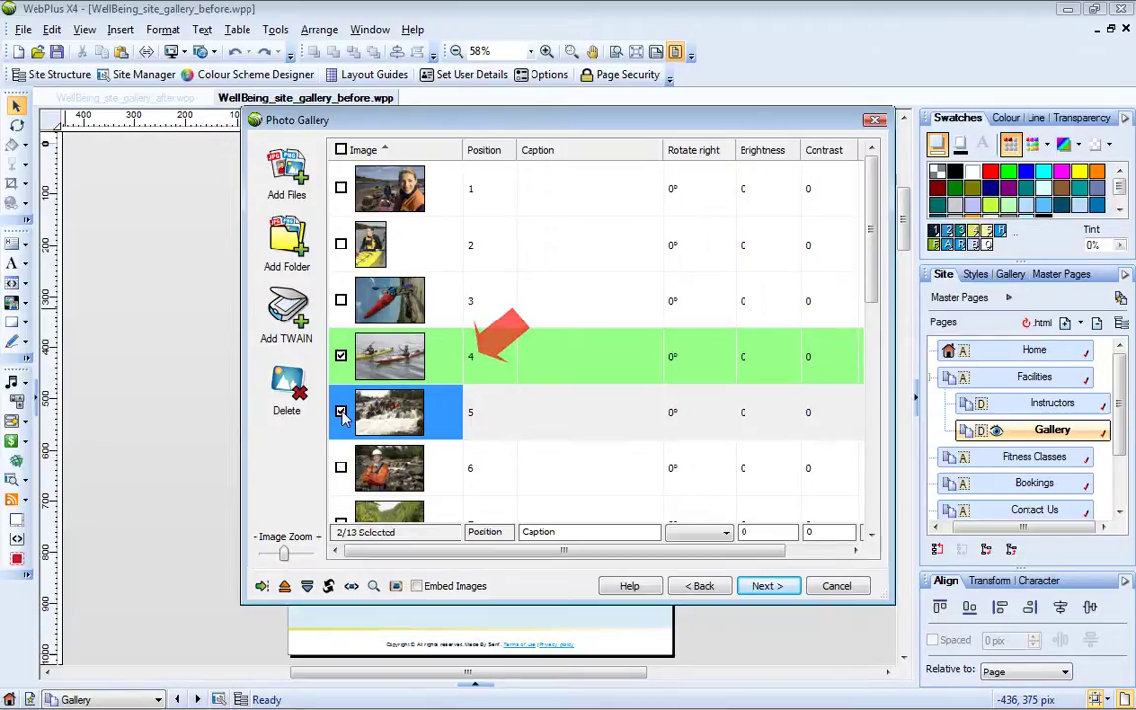
{"action": "left_click", "coordinate": [307, 586]}
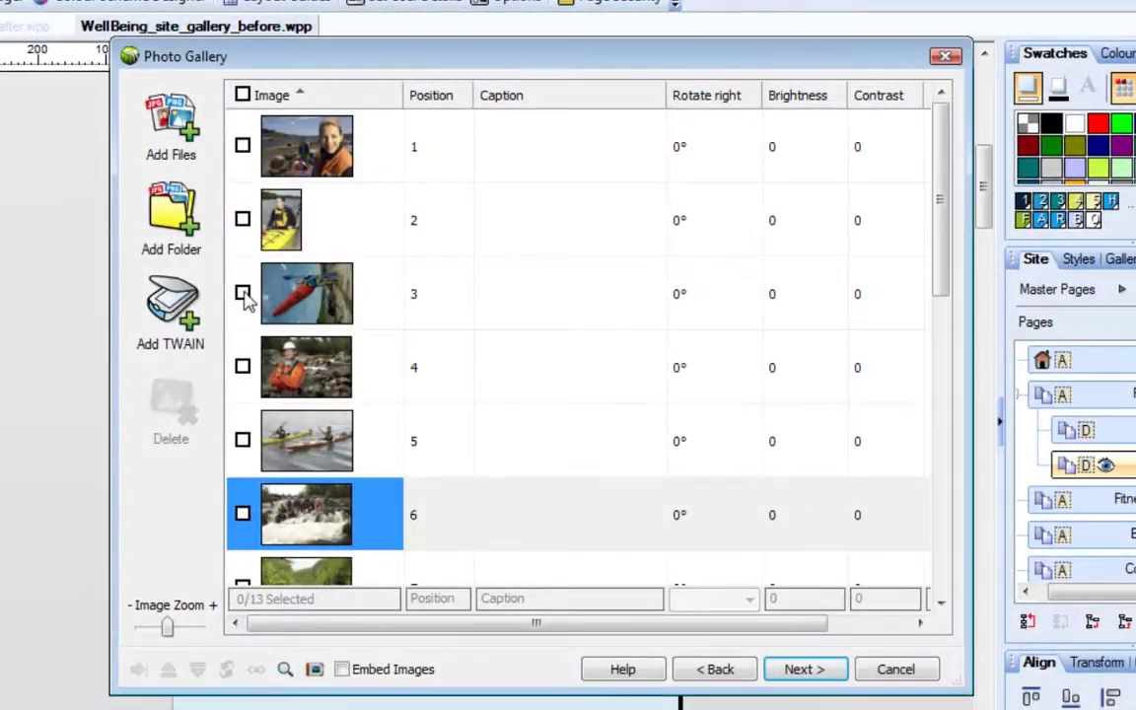
- Rotate the third photo, the red kayak shot, 90° to the right
{"action": "left_click", "coordinate": [243, 294]}
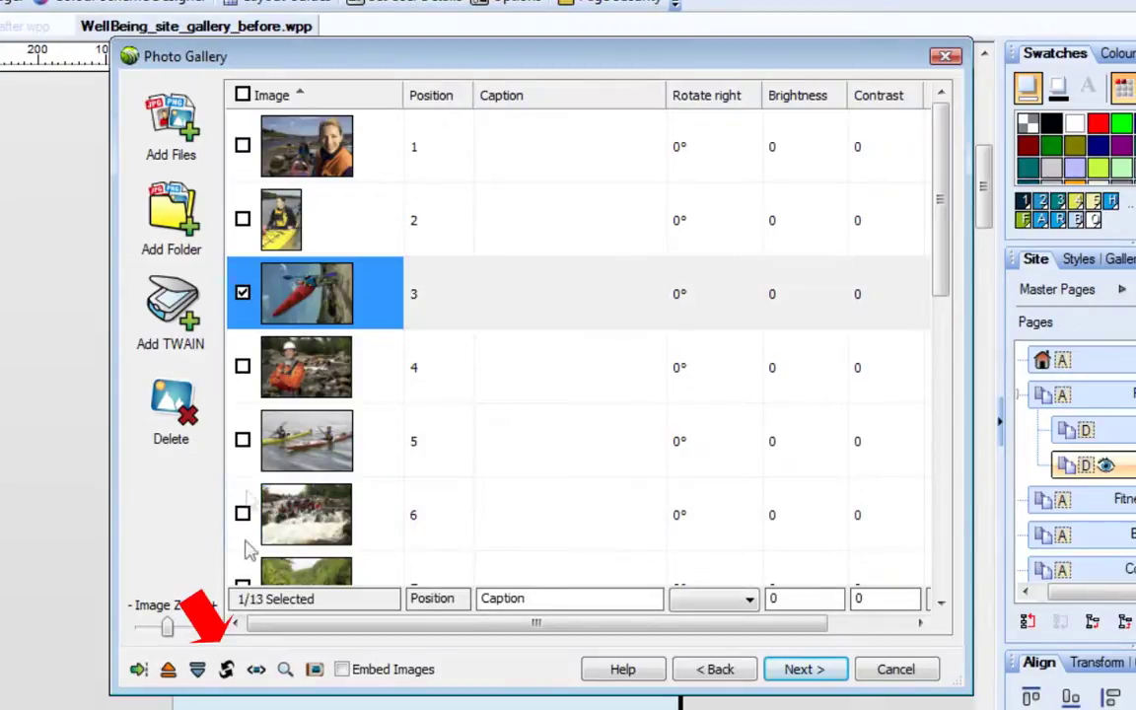
{"action": "left_click", "coordinate": [226, 670]}
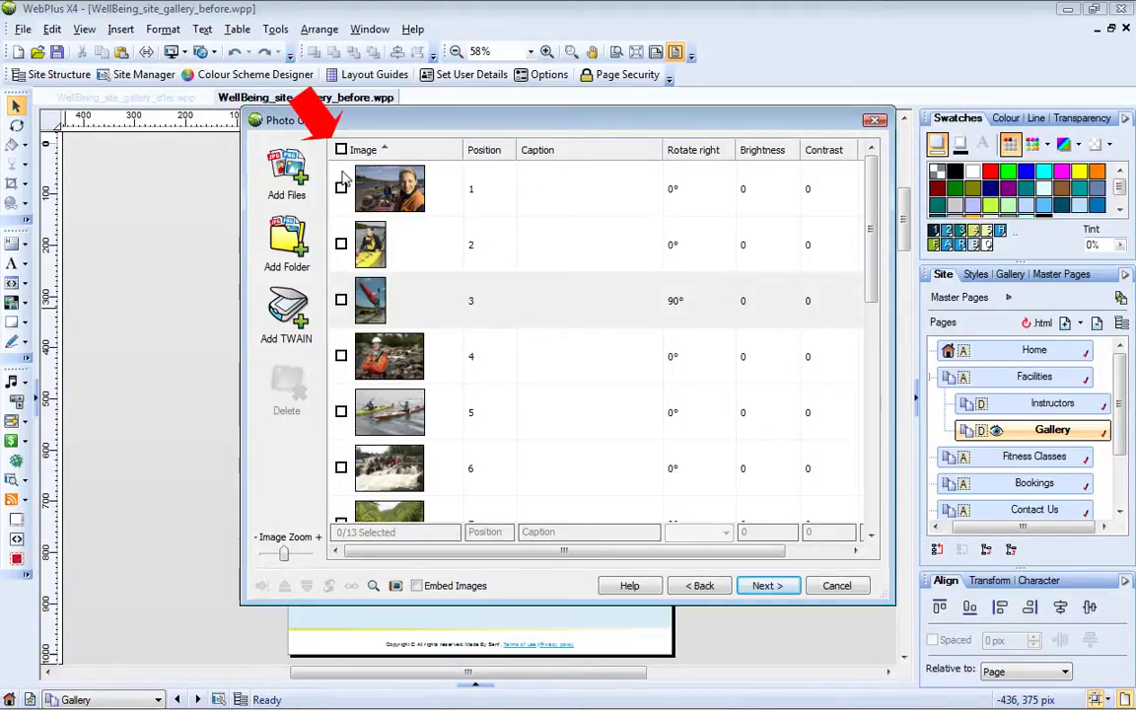
- Caption every gallery photo 'Wilderness Adventure:'
{"action": "left_click", "coordinate": [341, 150]}
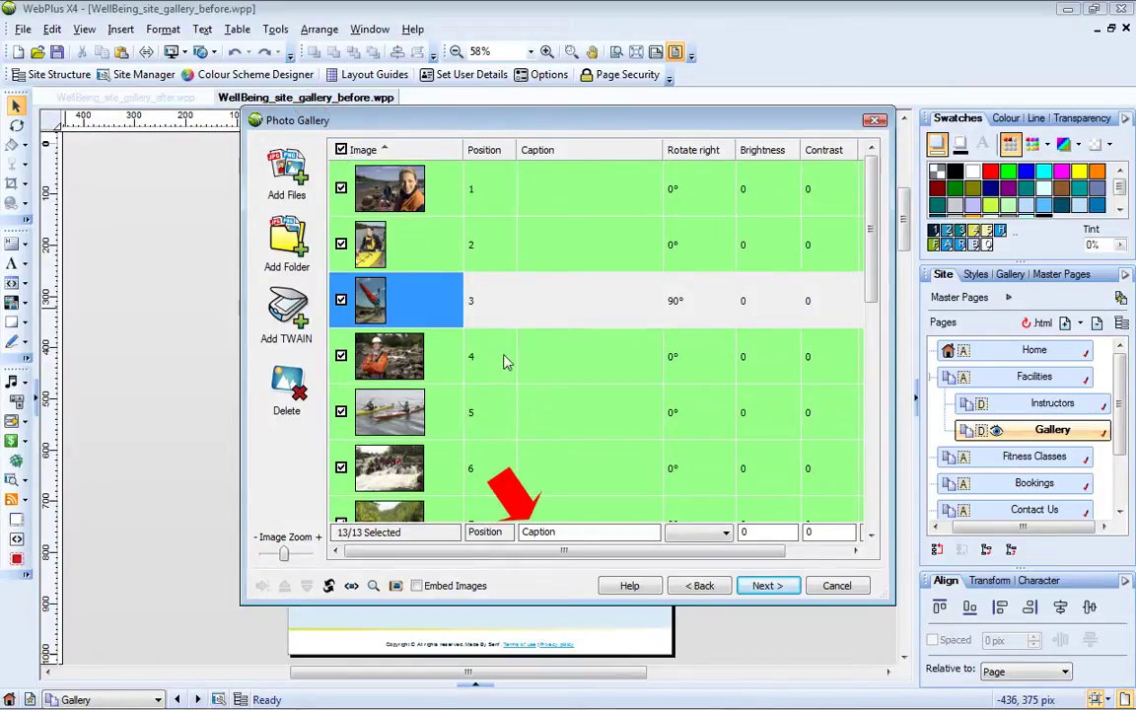
{"action": "type", "text": "Wilderness A"}
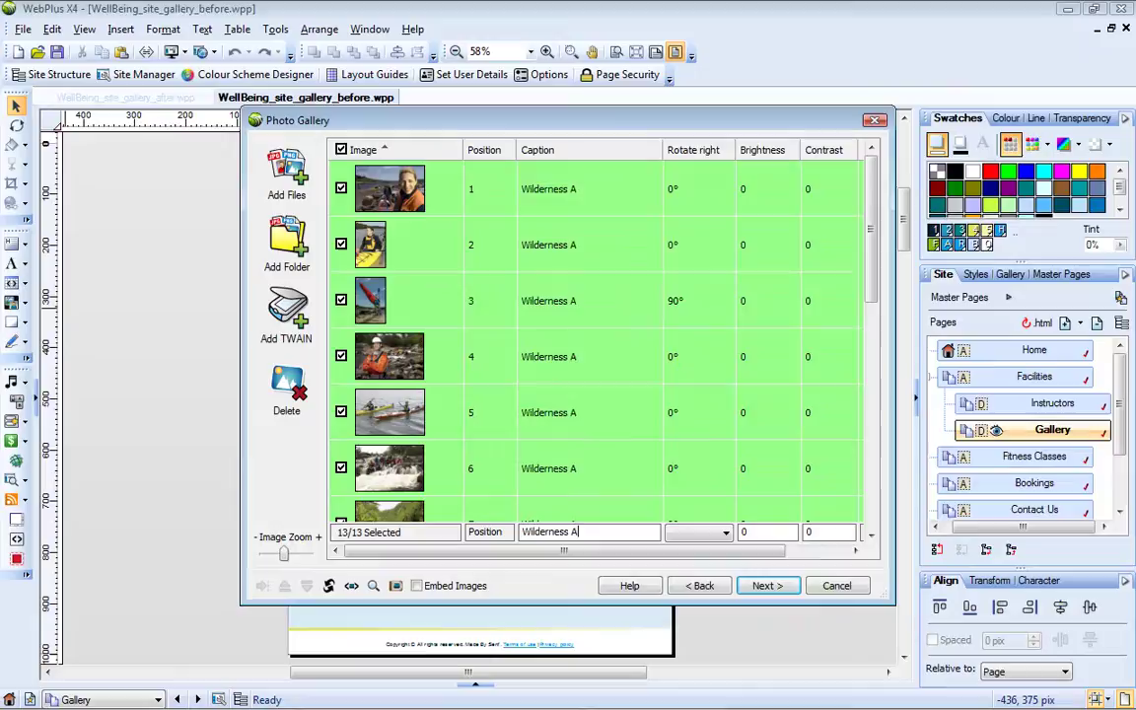
{"action": "type", "text": "dventure:"}
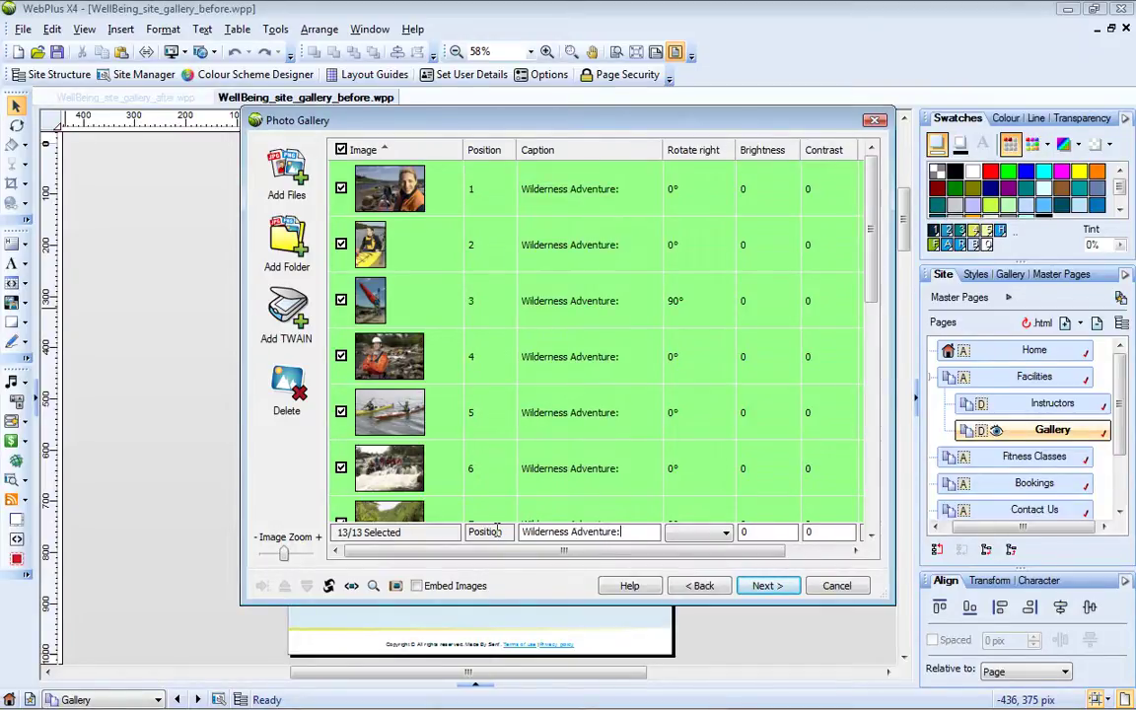
{"action": "left_click", "coordinate": [342, 150]}
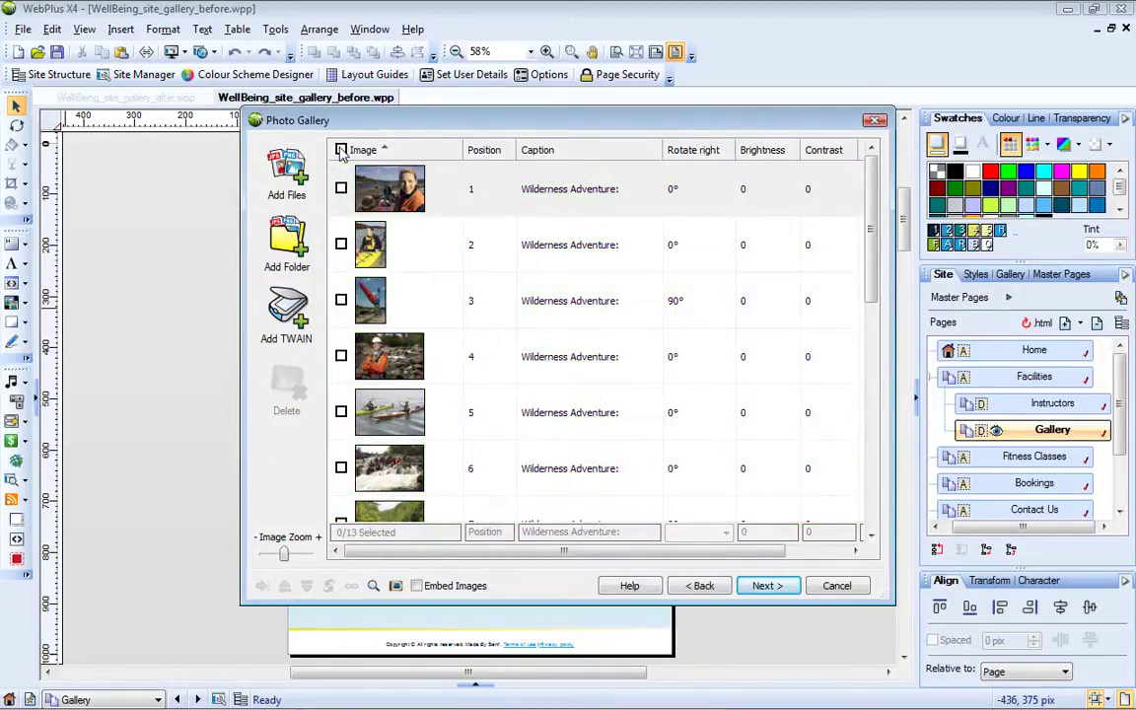
- Append ' Mike sets off...' to the end of the second photo's caption
{"action": "left_click", "coordinate": [619, 245]}
{"action": "key", "text": "End"}
{"action": "type", "text": "Mike "}
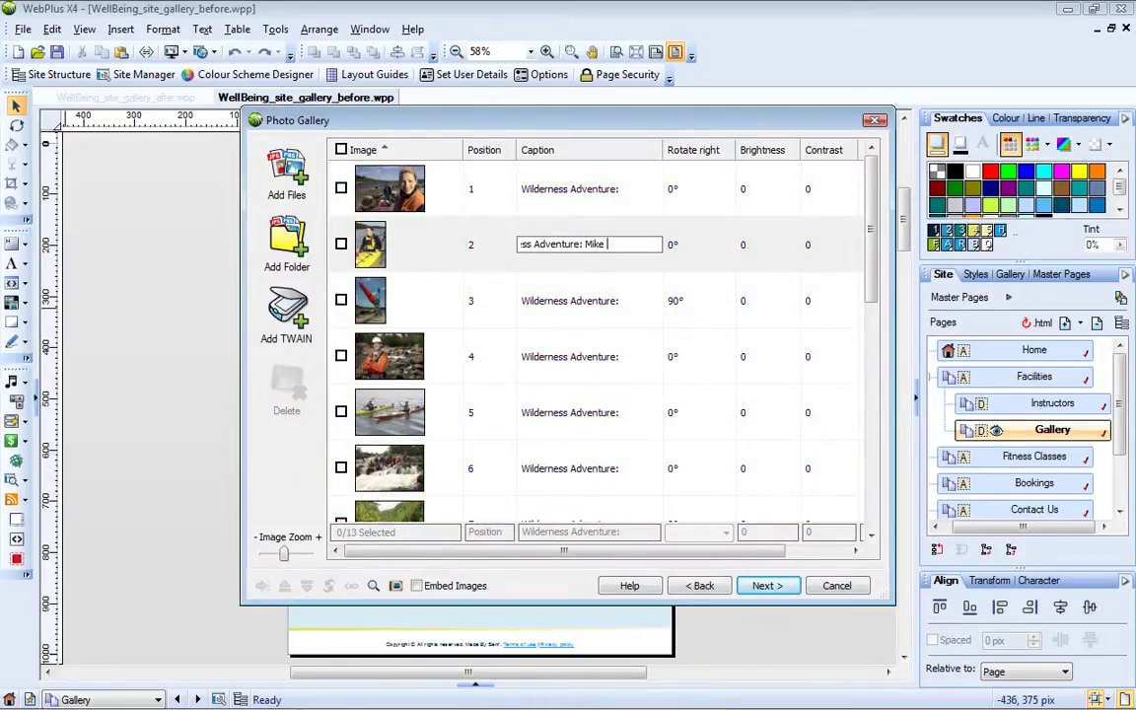
{"action": "type", "text": "sets off..."}
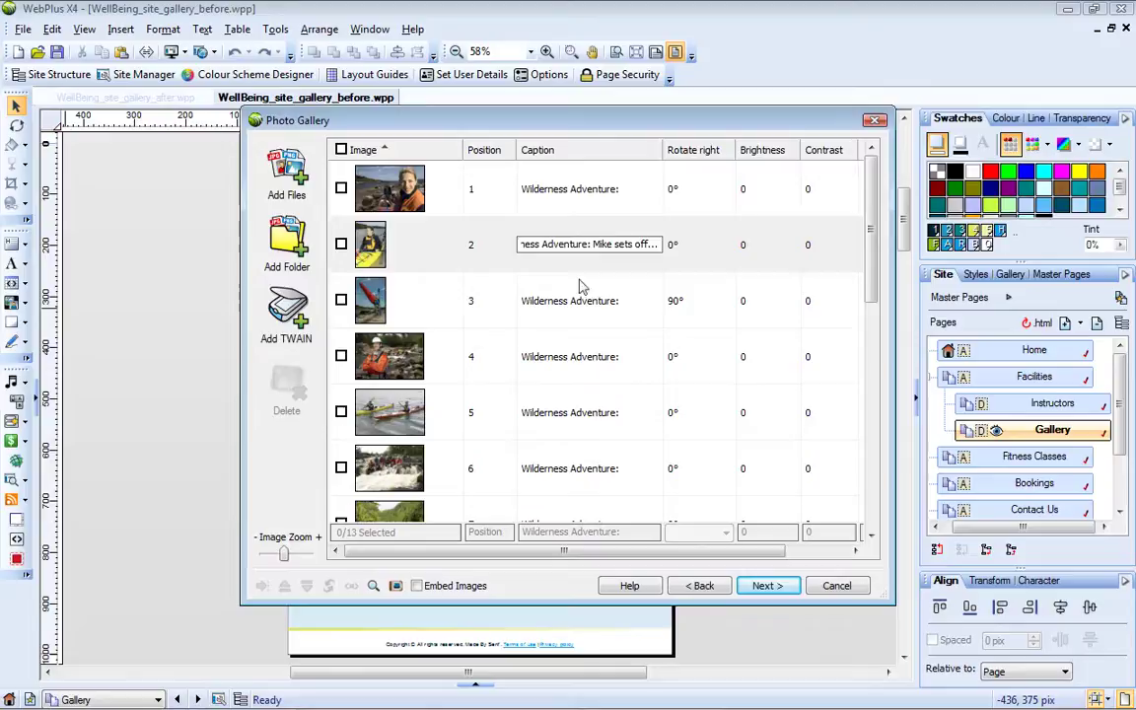
- Set the third photo's contrast to 30
{"action": "left_click", "coordinate": [342, 301]}
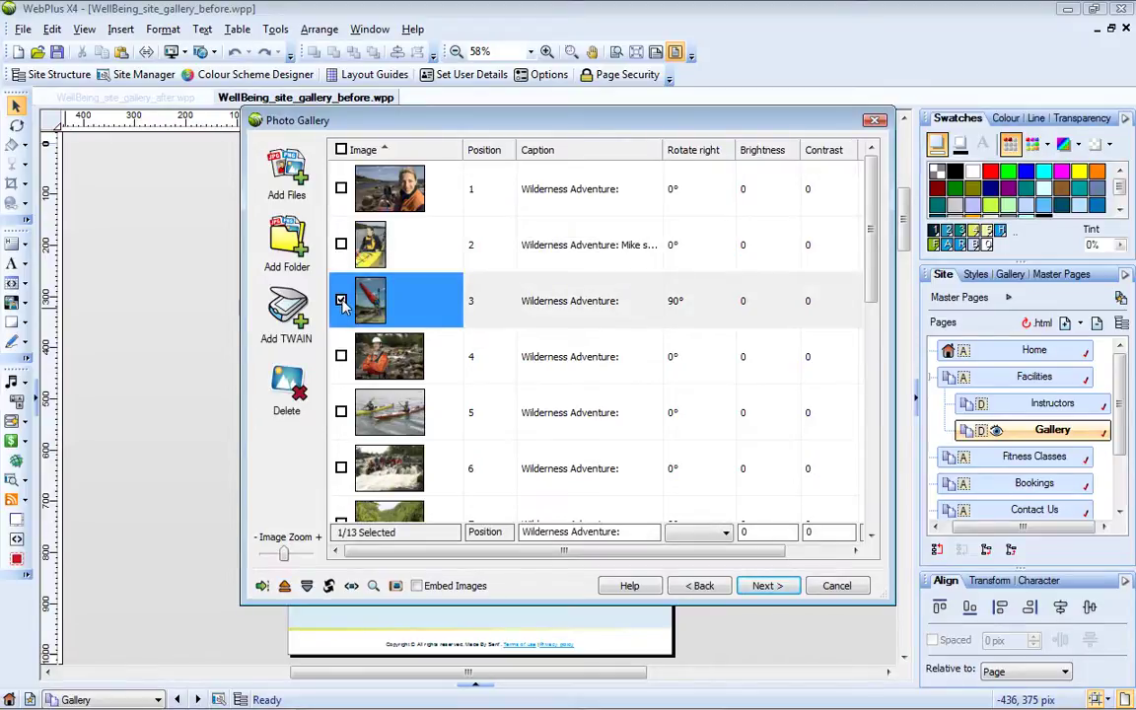
{"action": "left_click", "coordinate": [818, 301]}
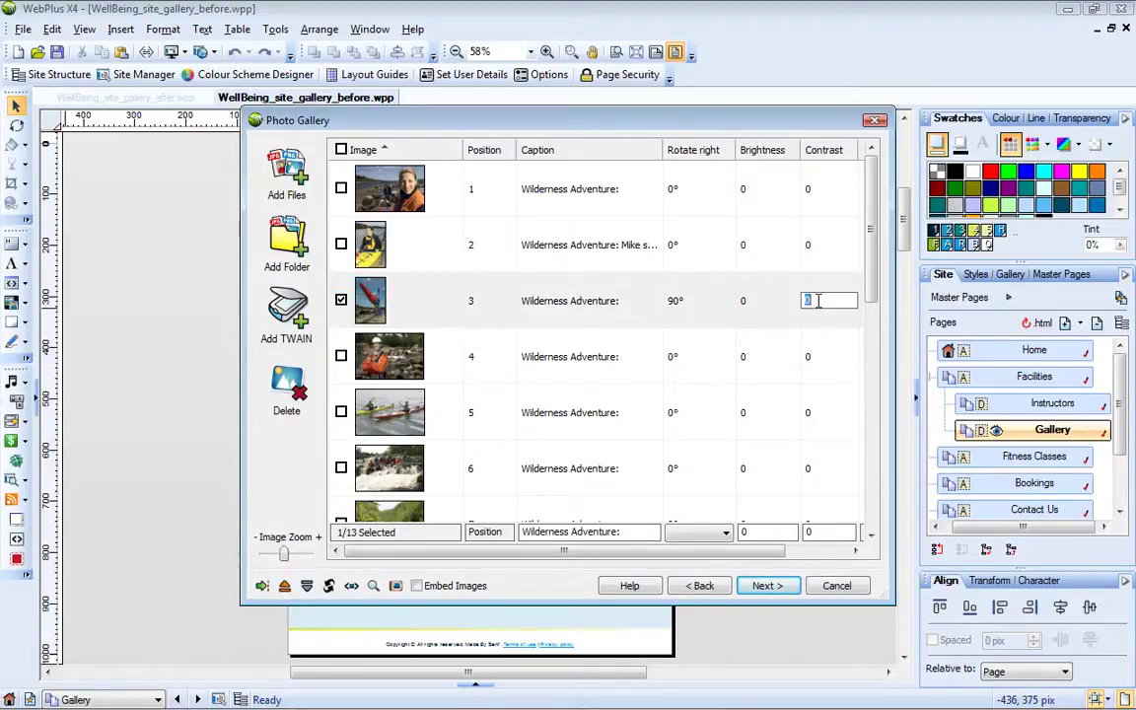
{"action": "type", "text": "30"}
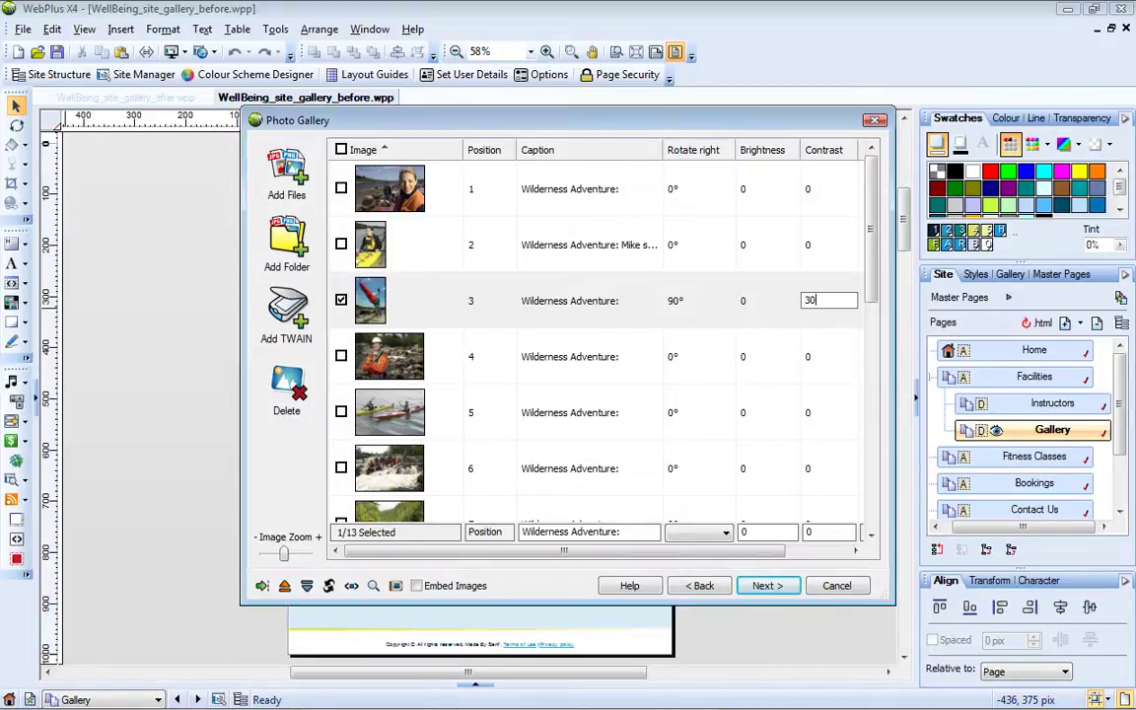
{"action": "left_click", "coordinate": [341, 301]}
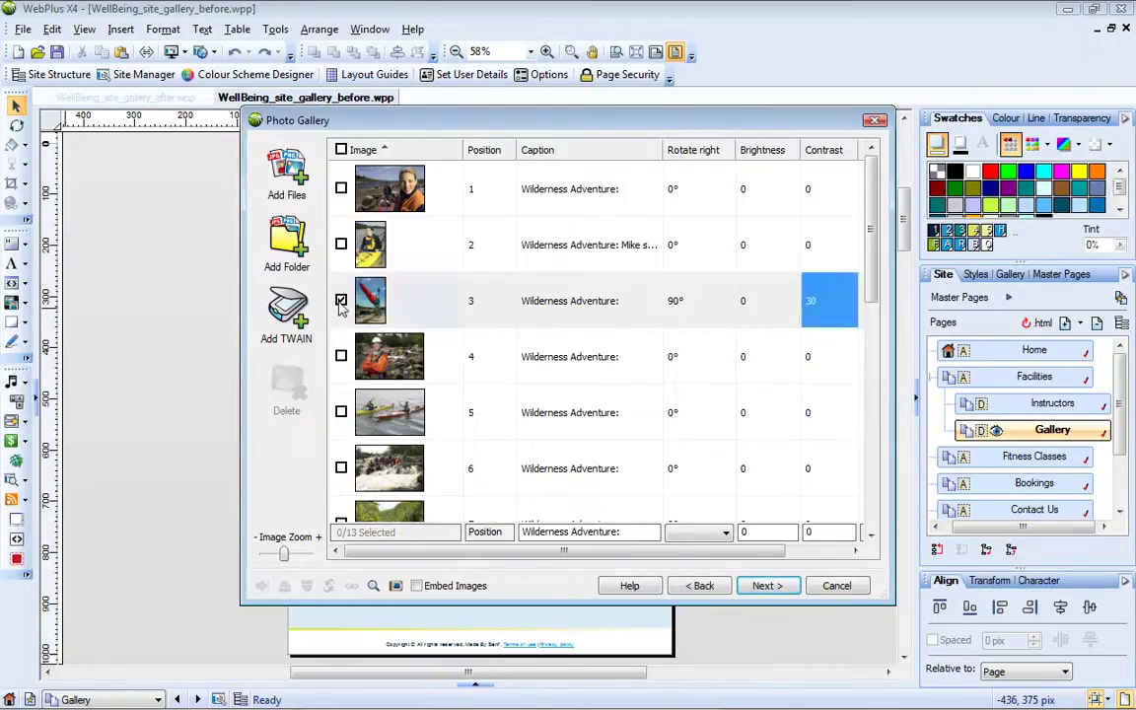
- Set the contrast of the fourth and fifth photos to 20
{"action": "left_click", "coordinate": [342, 356]}
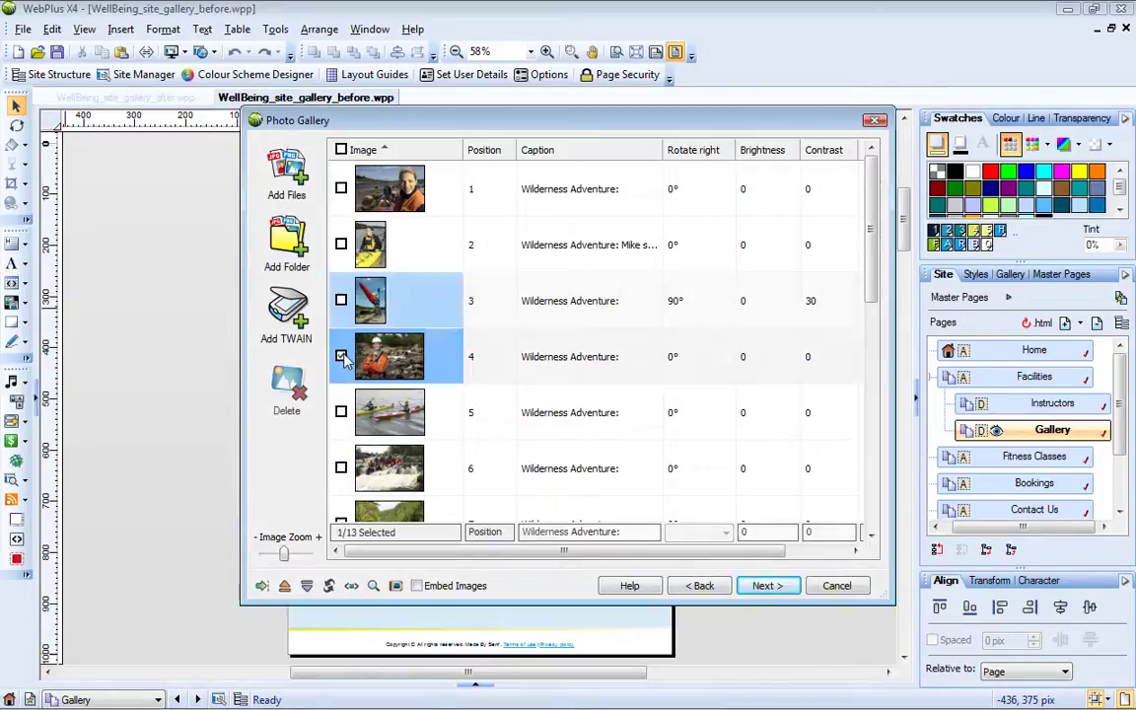
{"action": "left_click", "coordinate": [341, 412]}
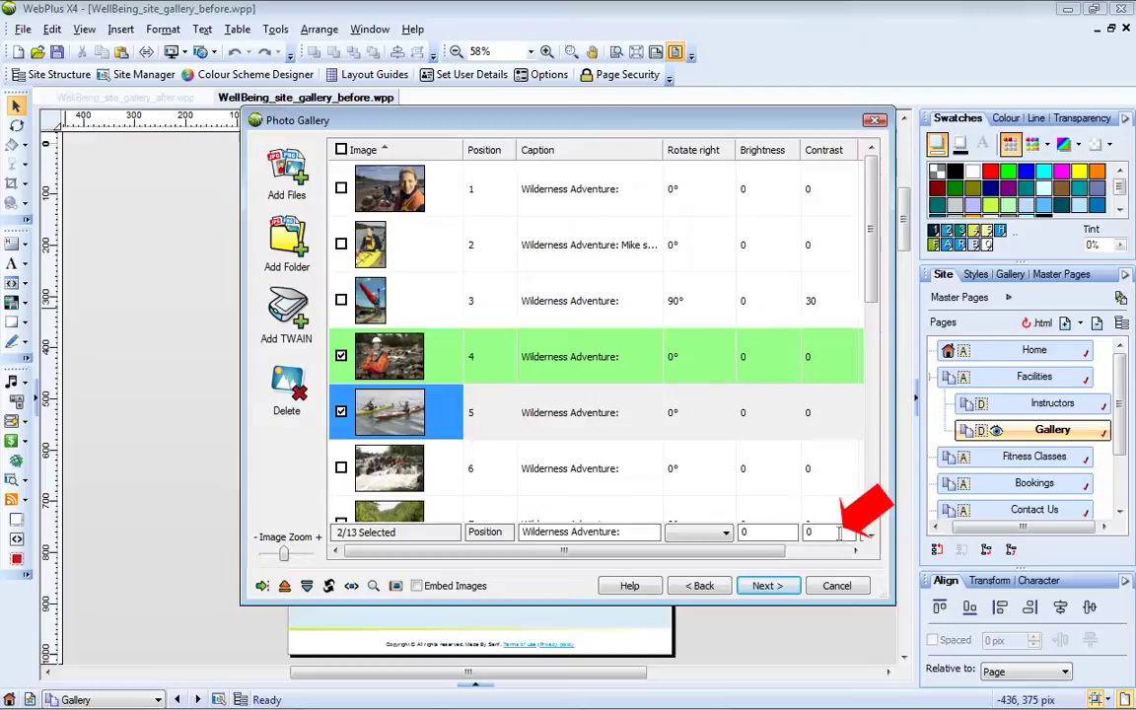
{"action": "left_click", "coordinate": [809, 532]}
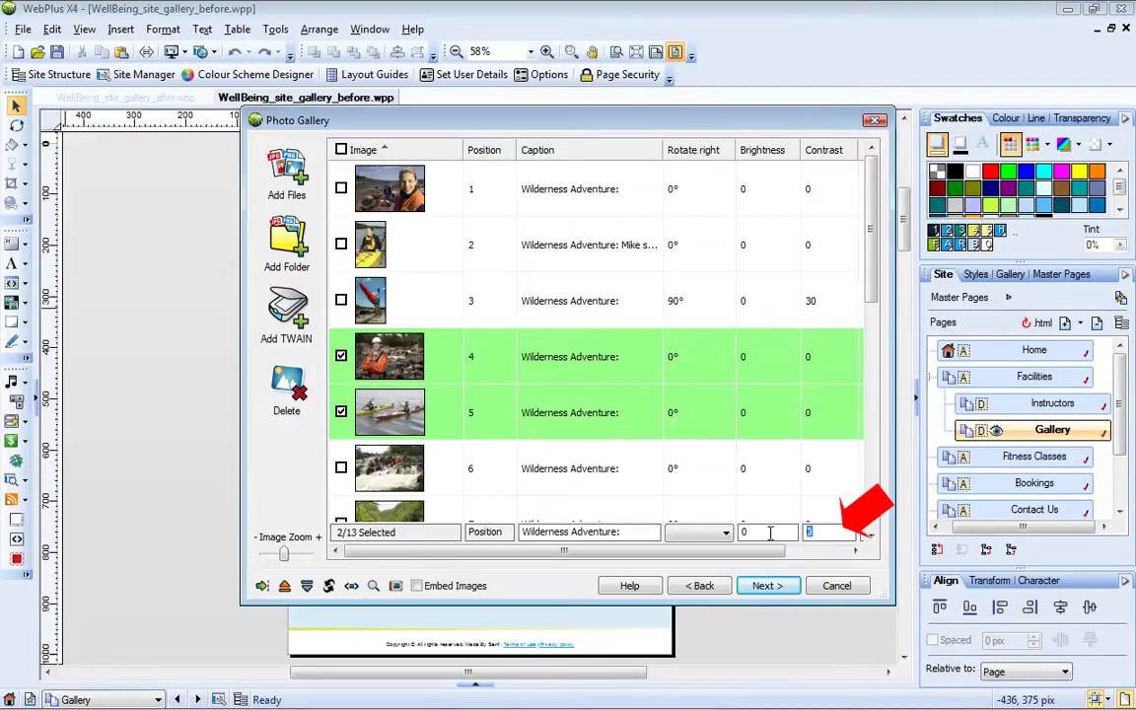
{"action": "type", "text": "20"}
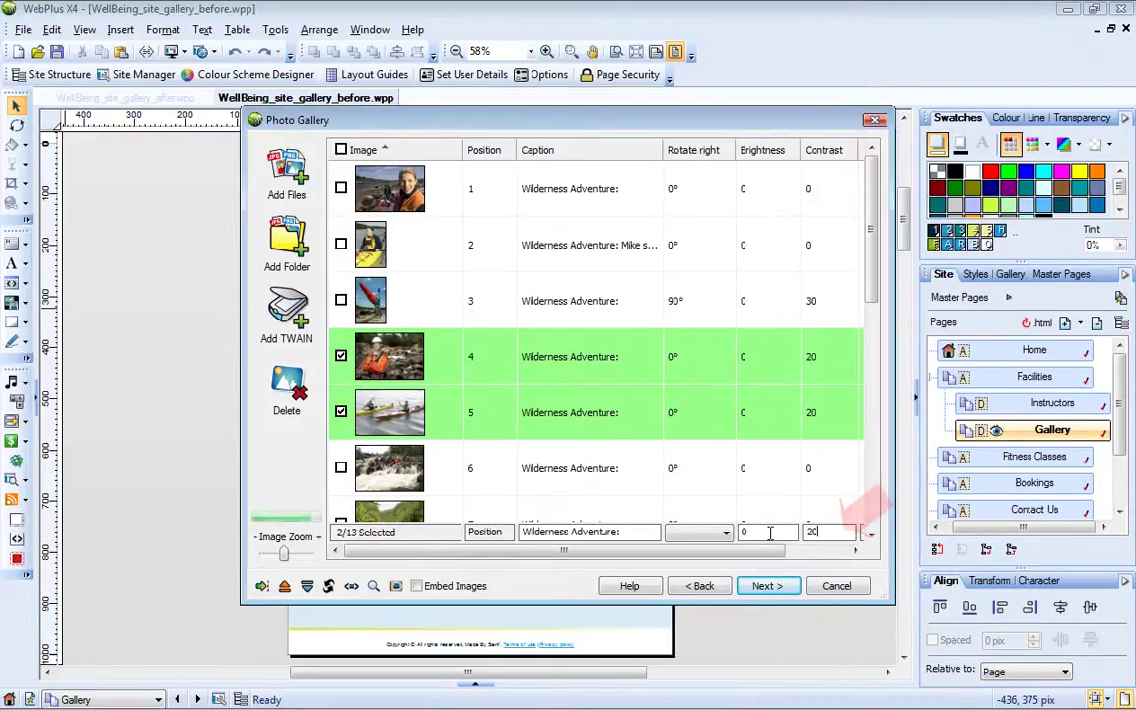
{"action": "left_click", "coordinate": [341, 357]}
{"action": "left_click", "coordinate": [341, 412]}
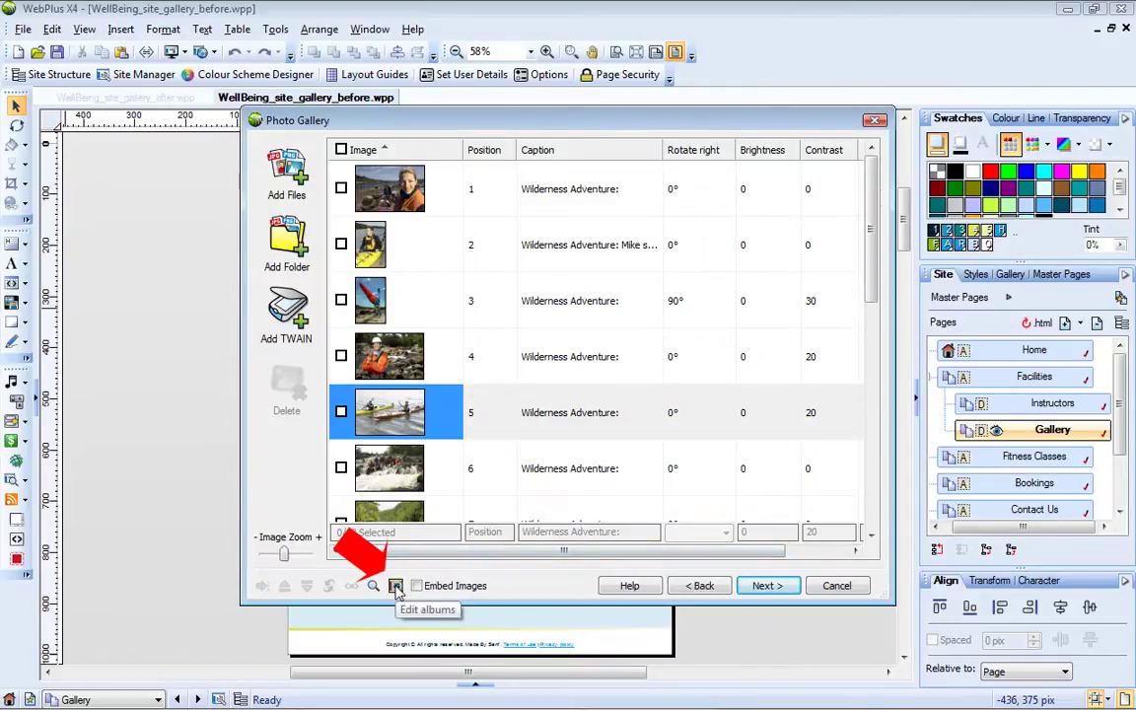
{"action": "left_click", "coordinate": [396, 587]}
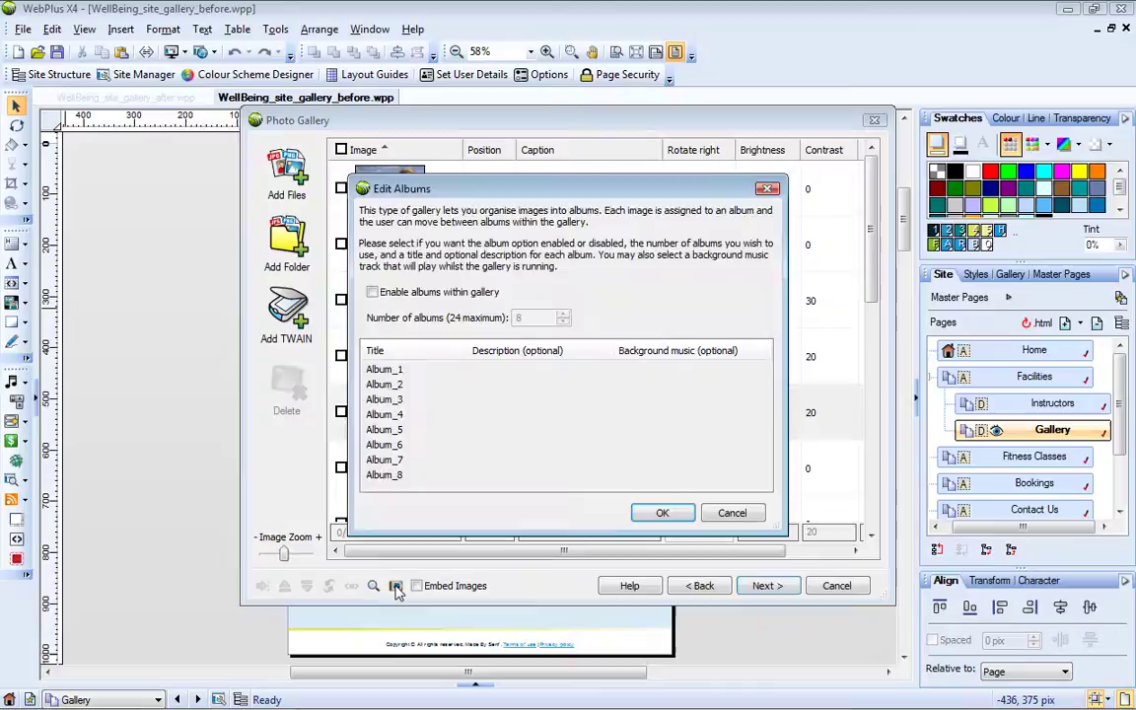
- Enable 2 albums within the gallery, titled On Land and On Water
{"action": "left_click", "coordinate": [372, 293]}
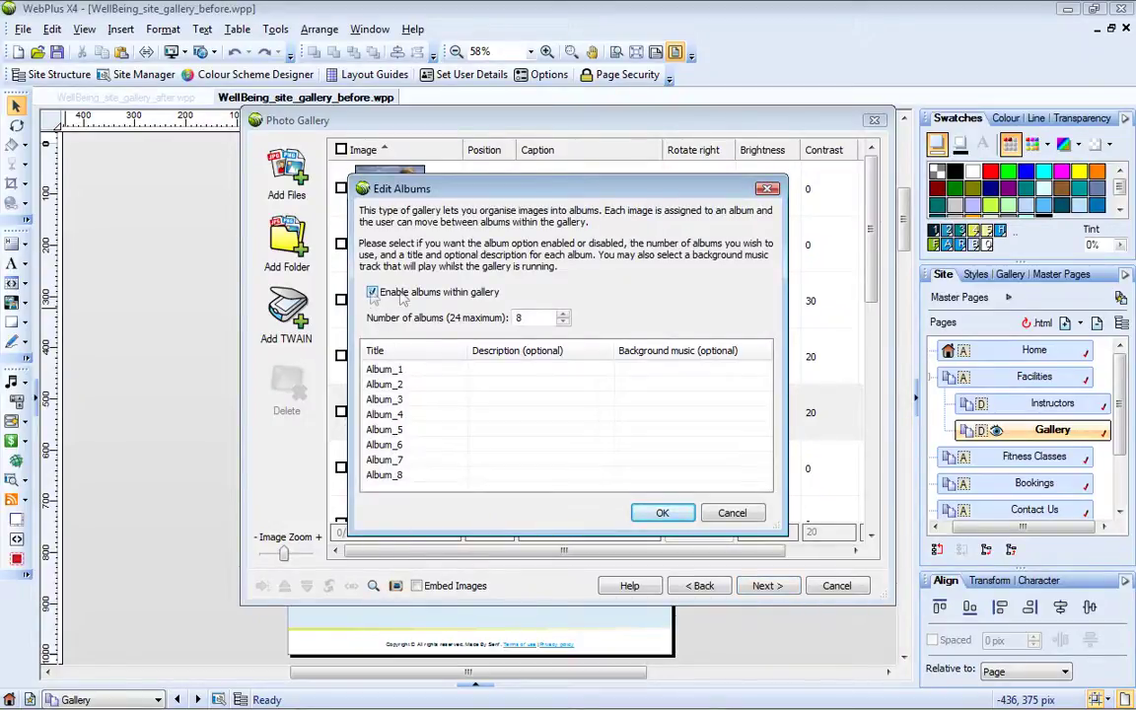
{"action": "left_click_drag", "start_coordinate": [525, 317], "coordinate": [509, 326]}
{"action": "type", "text": "2"}
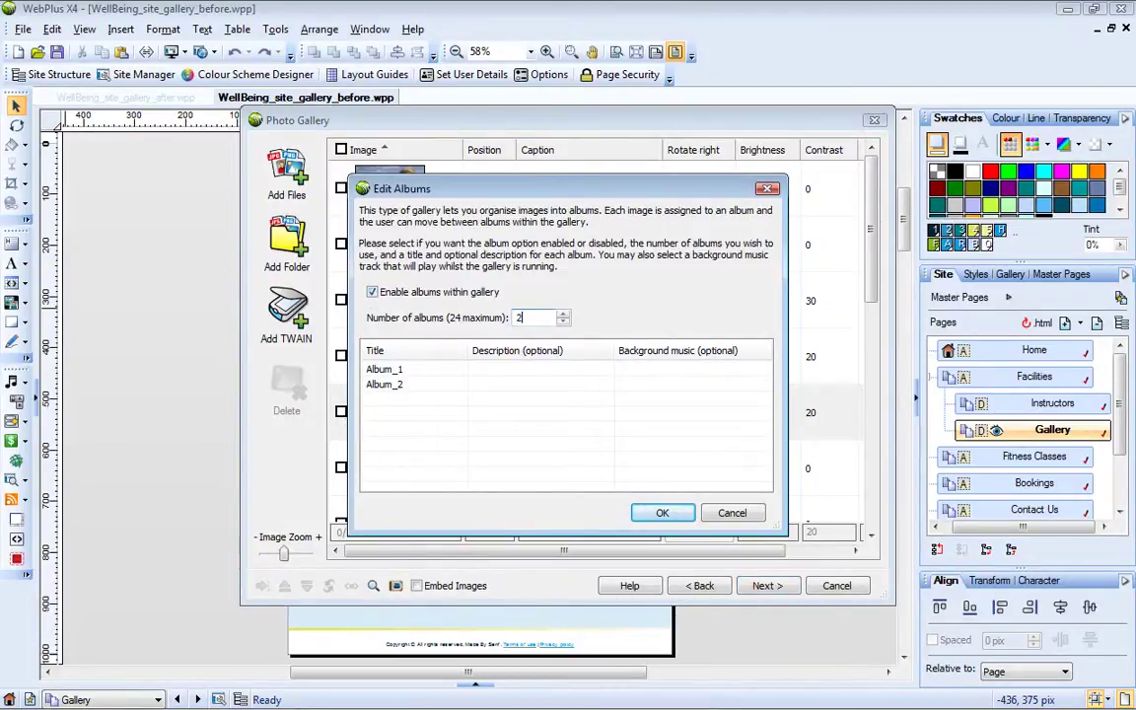
{"action": "left_click", "coordinate": [421, 368]}
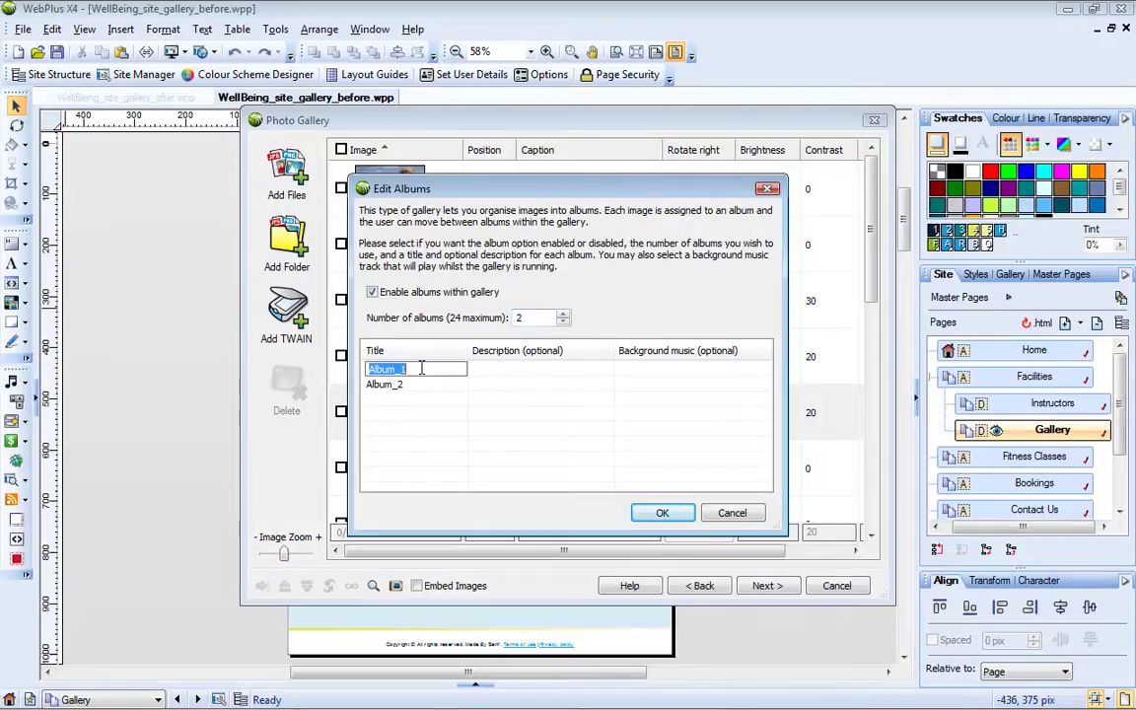
{"action": "type", "text": "On Land"}
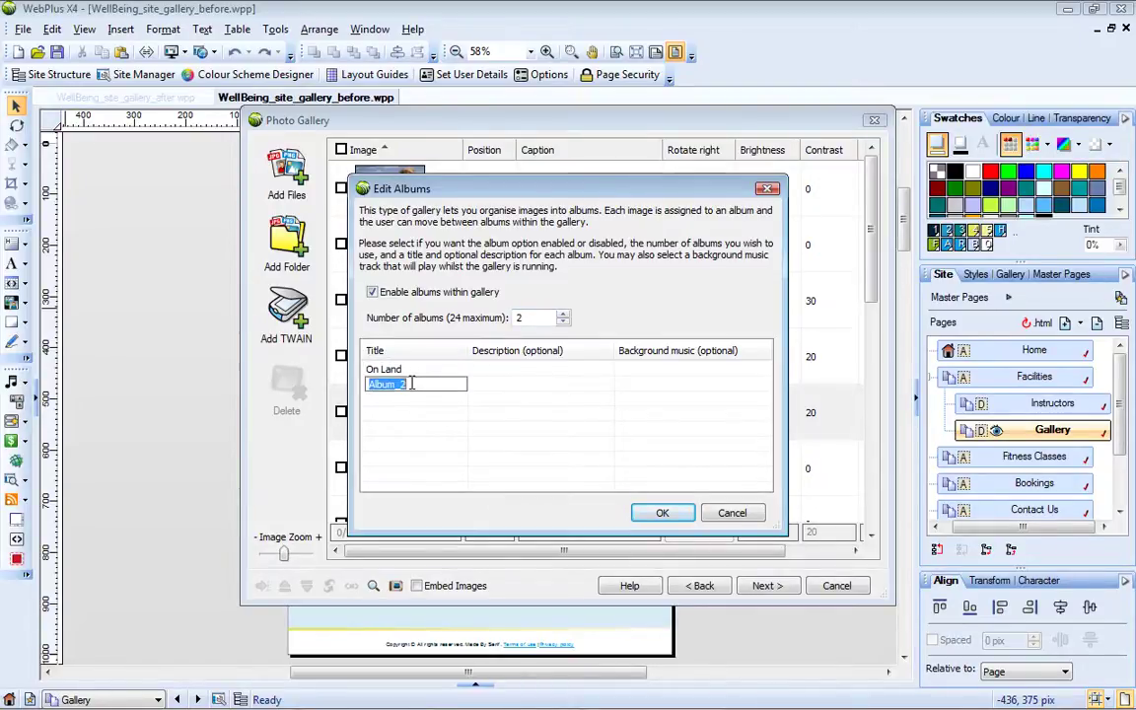
{"action": "type", "text": "On Water"}
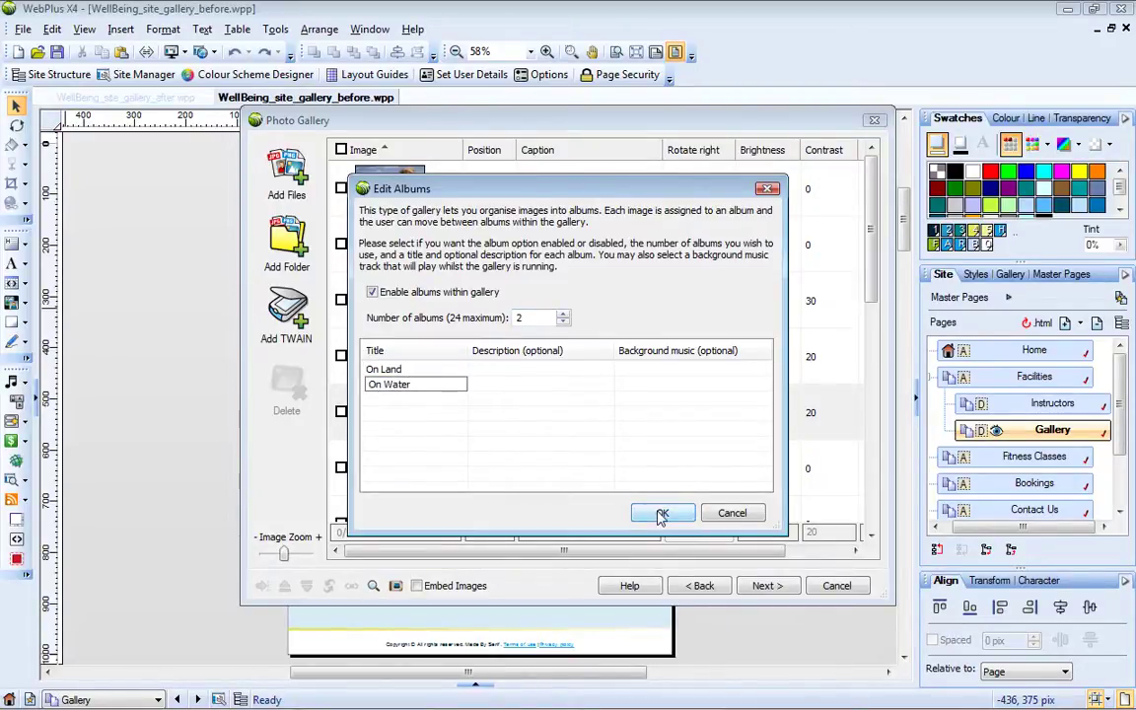
{"action": "left_click", "coordinate": [661, 515]}
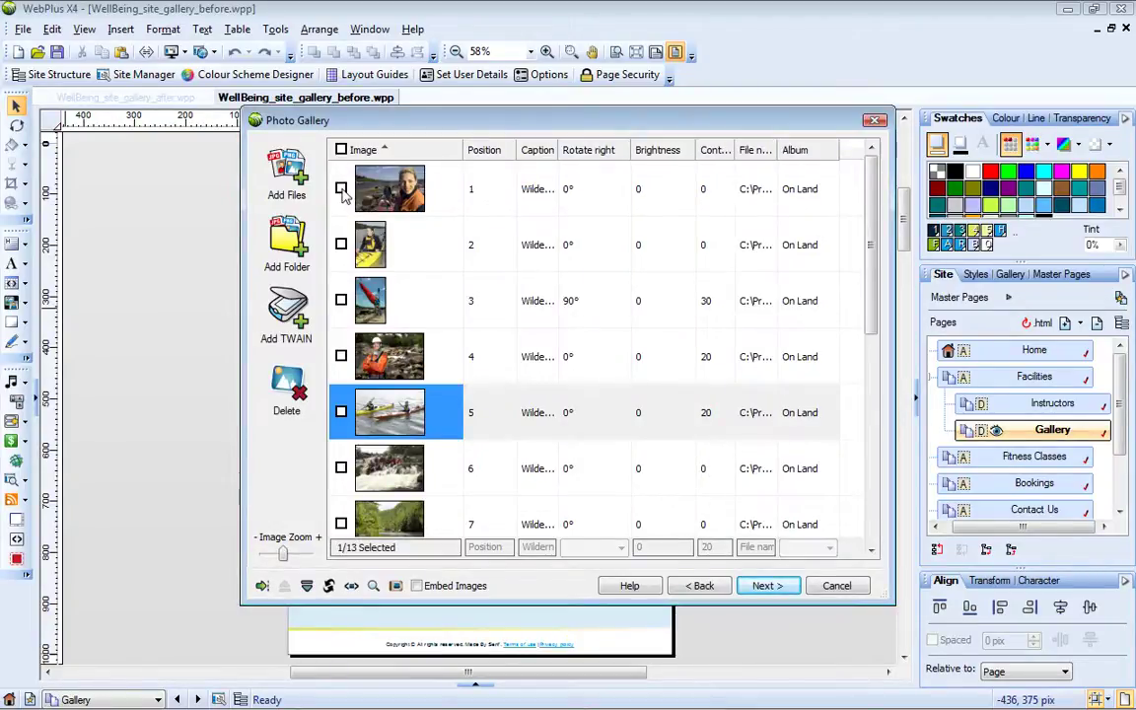
- Assign the first photo to the On Water album
{"action": "left_click", "coordinate": [342, 189]}
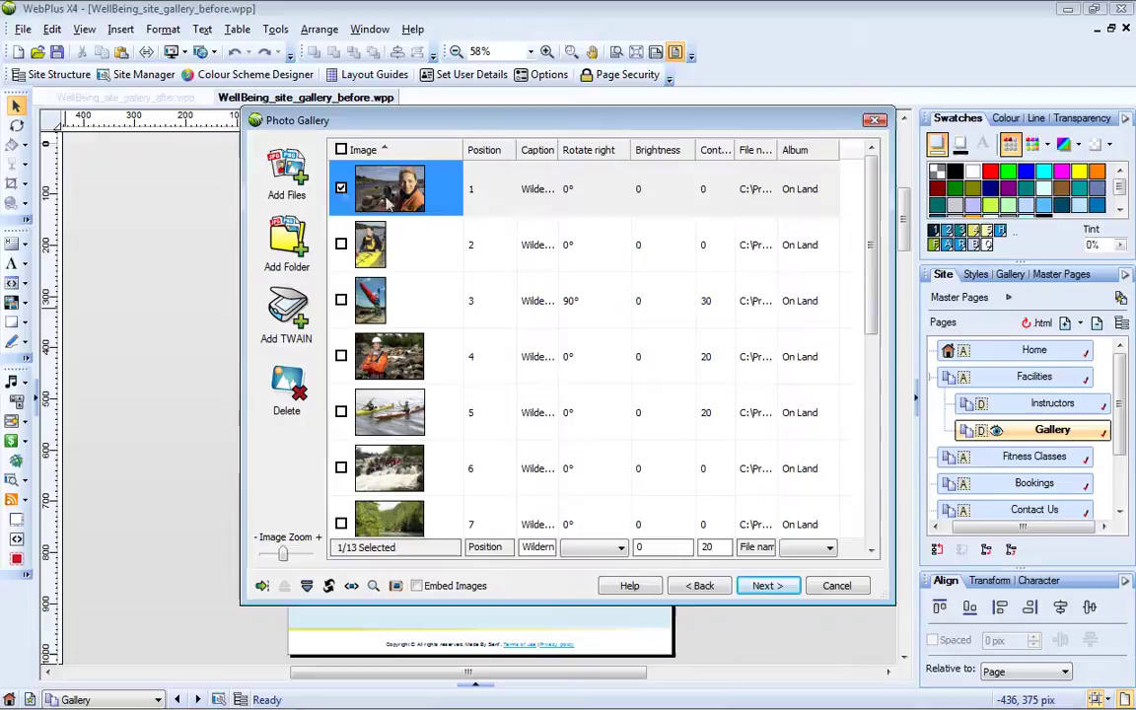
{"action": "left_click", "coordinate": [829, 548]}
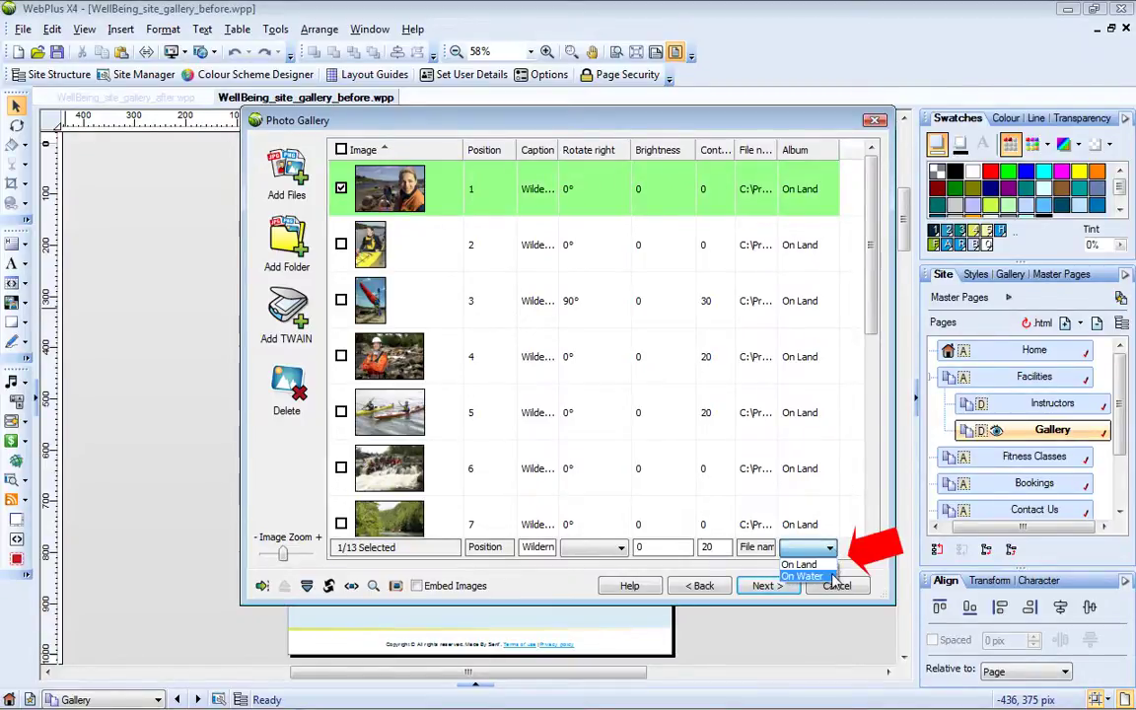
{"action": "left_click", "coordinate": [832, 576]}
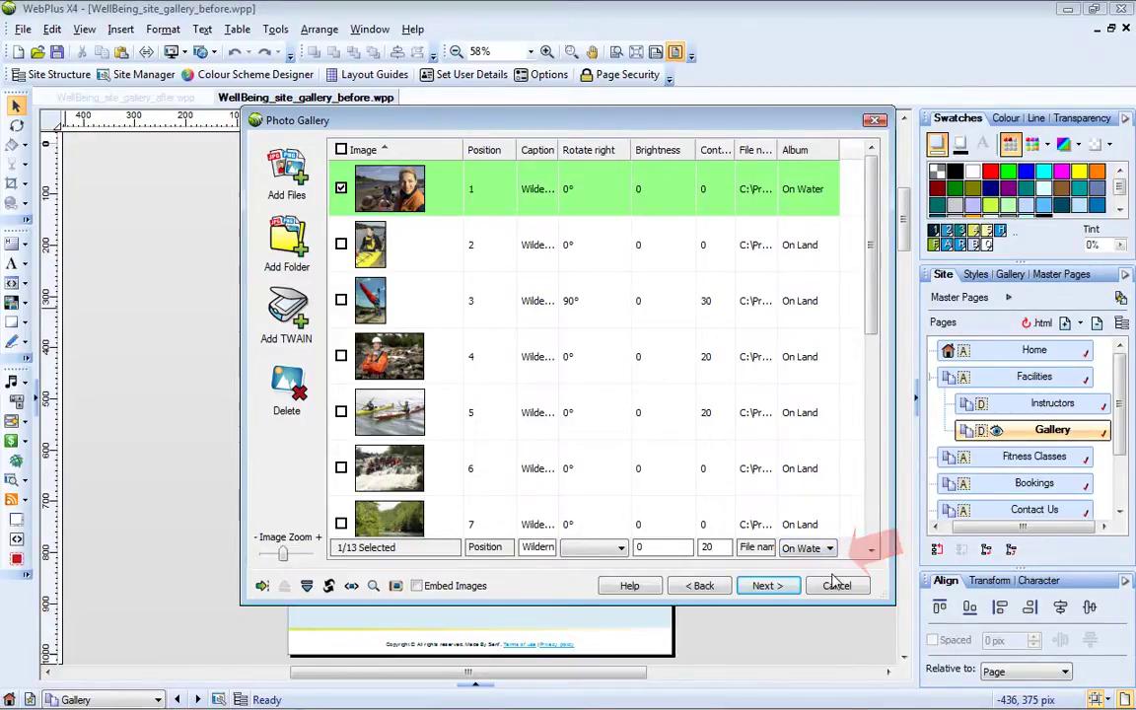
- Move photos 2–9 and photo 11 into the On Water album
{"action": "left_click", "coordinate": [341, 245]}
{"action": "left_click", "coordinate": [341, 300]}
{"action": "left_click", "coordinate": [341, 356]}
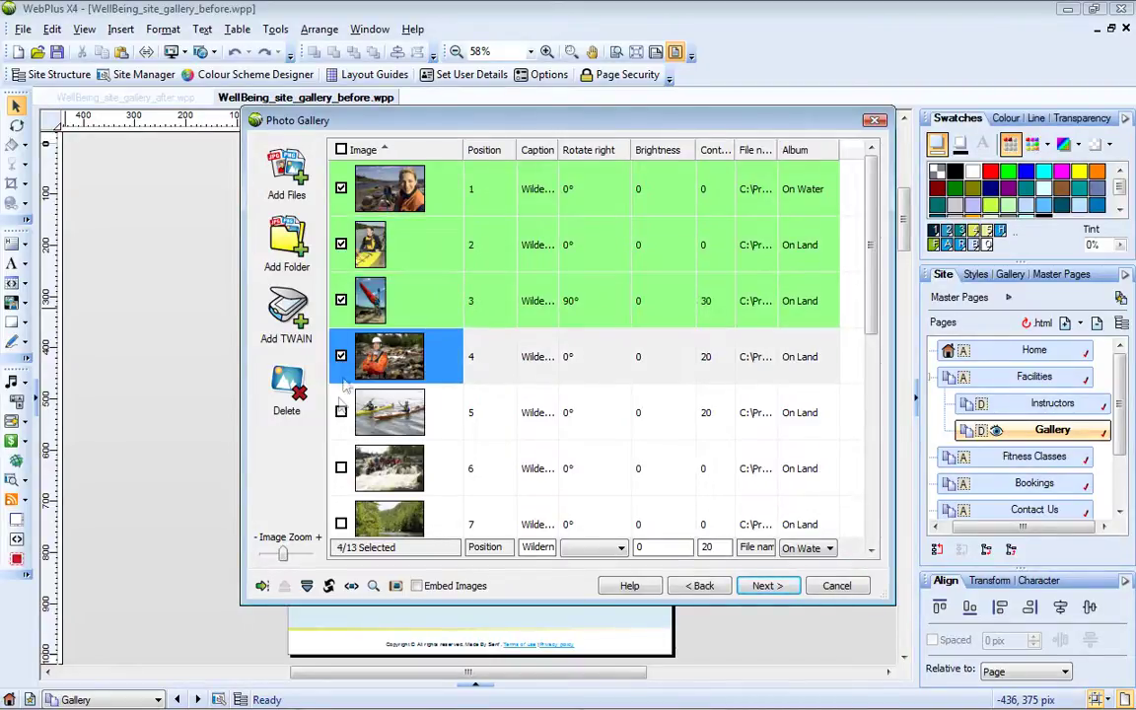
{"action": "left_click", "coordinate": [342, 412]}
{"action": "left_click", "coordinate": [341, 468]}
{"action": "scroll", "coordinate": [651, 375], "scroll_direction": "down", "scroll_amount": 3}
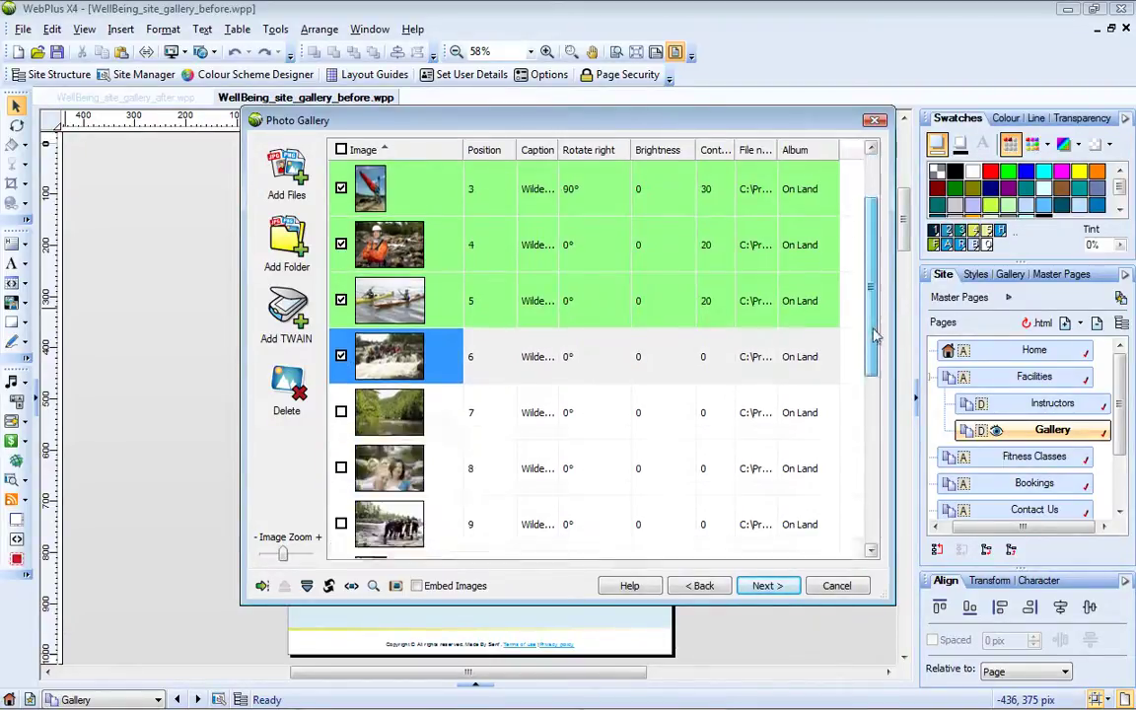
{"action": "left_click", "coordinate": [341, 356]}
{"action": "left_click", "coordinate": [342, 412]}
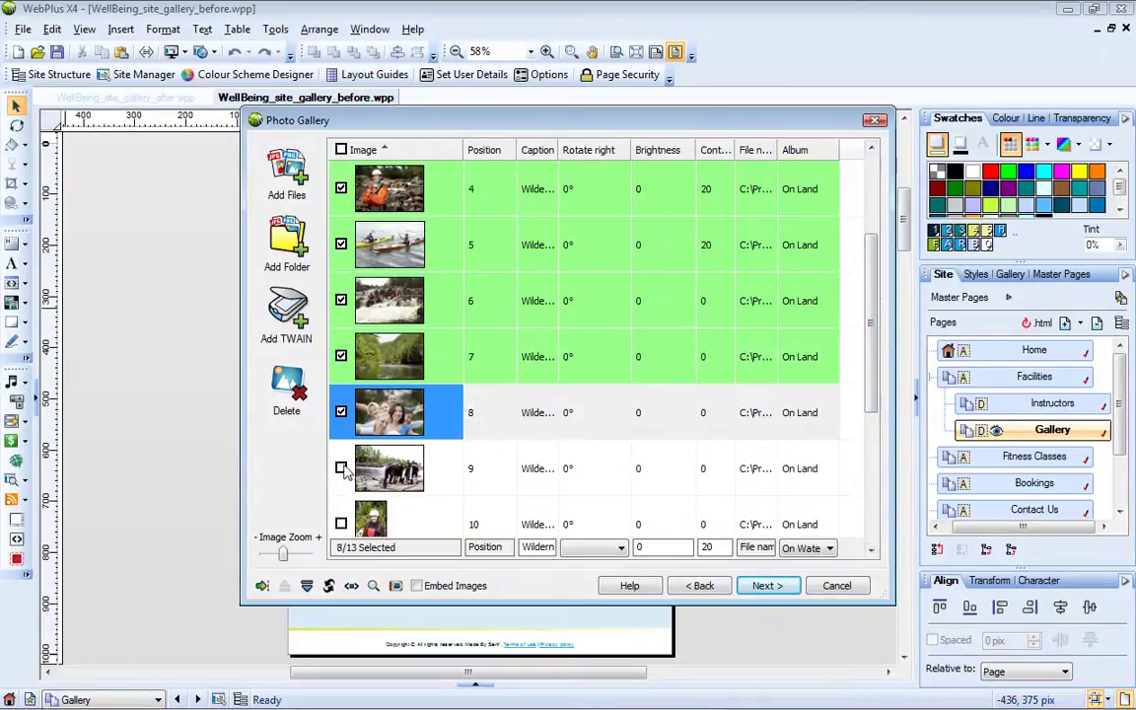
{"action": "left_click", "coordinate": [342, 469]}
{"action": "scroll", "coordinate": [874, 399], "scroll_direction": "down", "scroll_amount": 1}
{"action": "scroll", "coordinate": [874, 400], "scroll_direction": "down", "scroll_amount": 2}
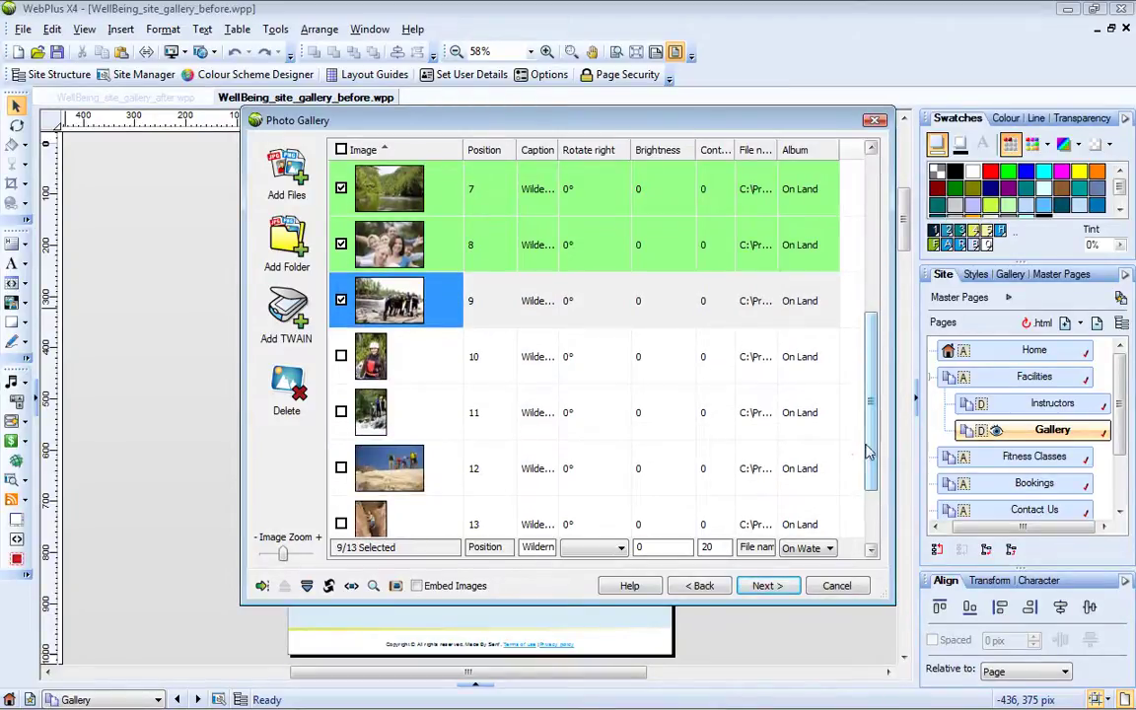
{"action": "left_click", "coordinate": [342, 412]}
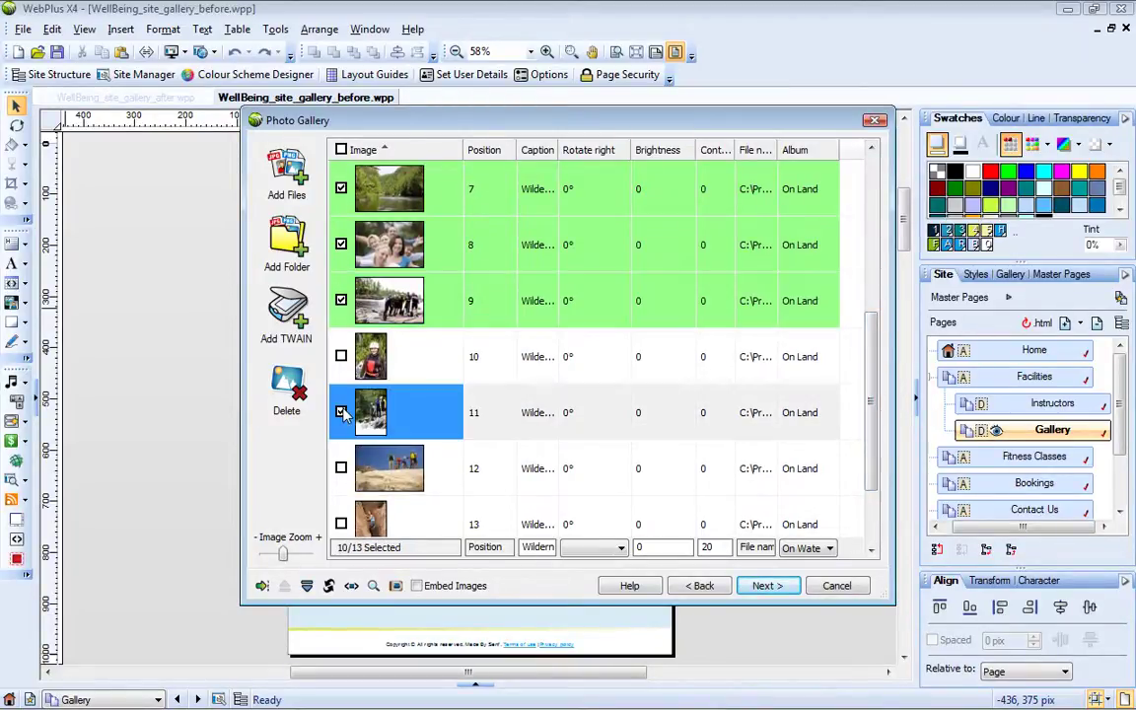
{"action": "left_click", "coordinate": [831, 549]}
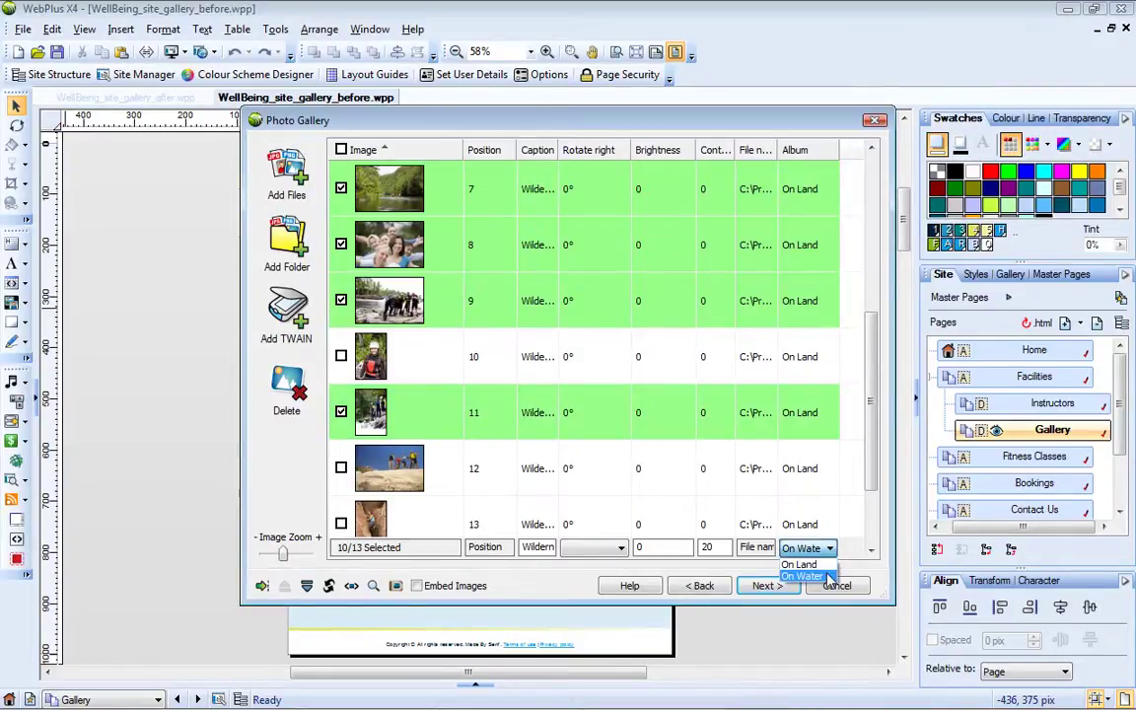
{"action": "left_click", "coordinate": [829, 577]}
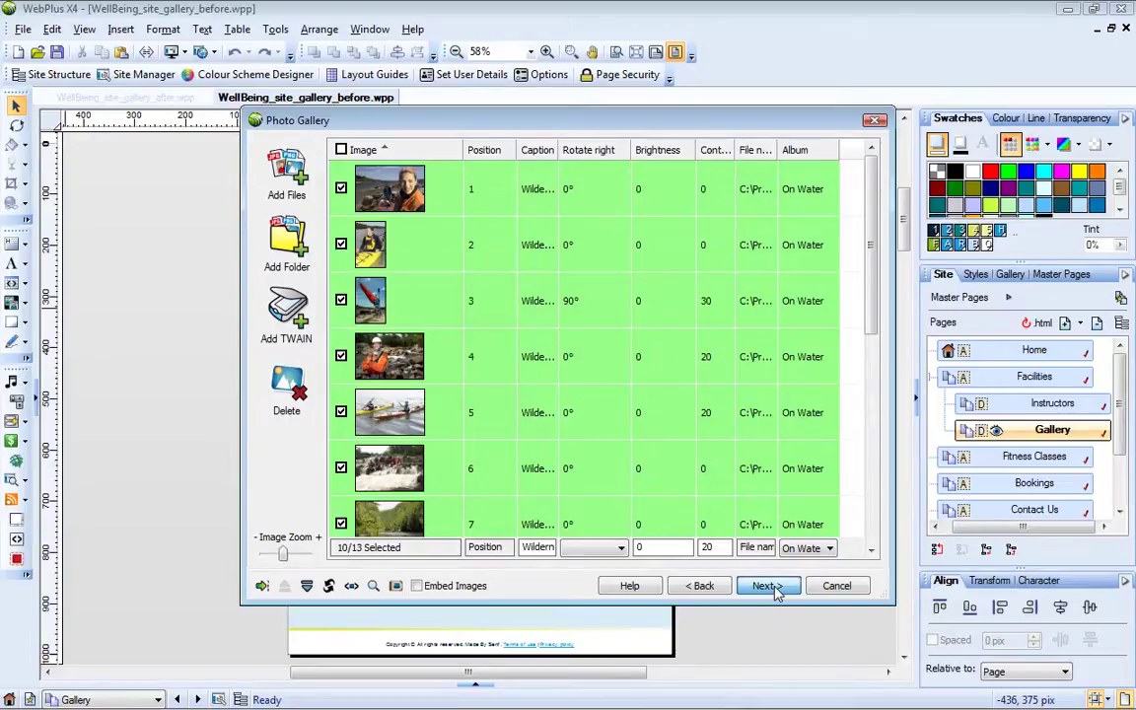
- Choose the sixth, brown gallery style with the thumbnail strip across the top
{"action": "left_click", "coordinate": [768, 586]}
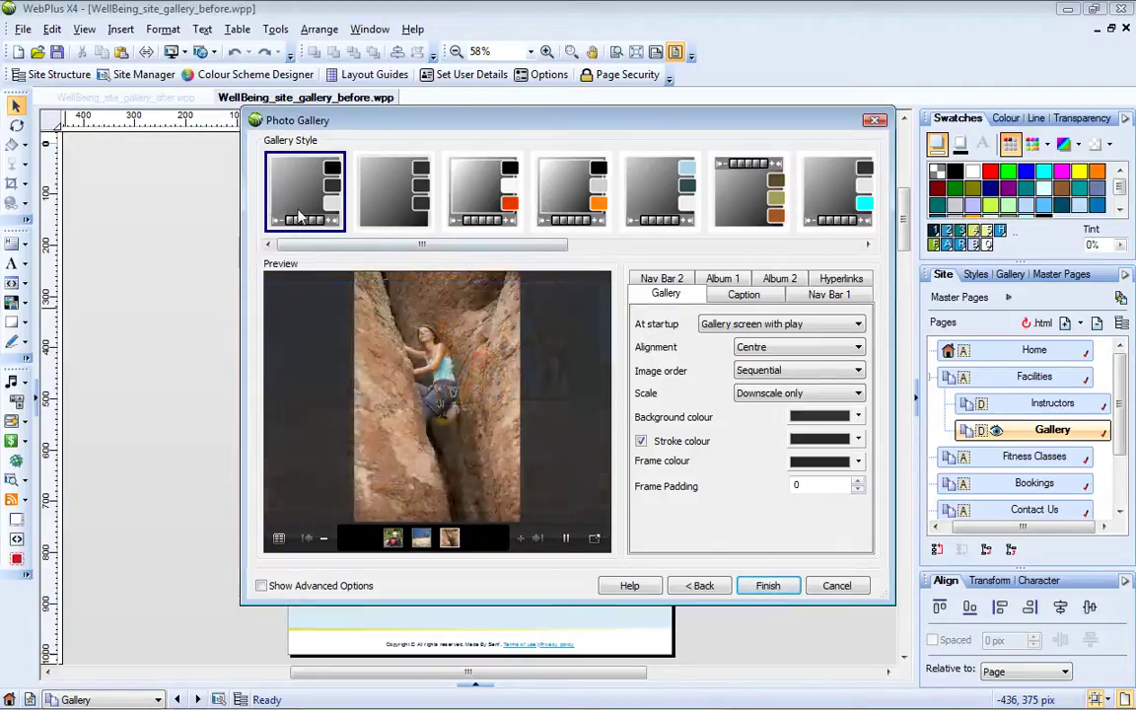
{"action": "left_click", "coordinate": [397, 207]}
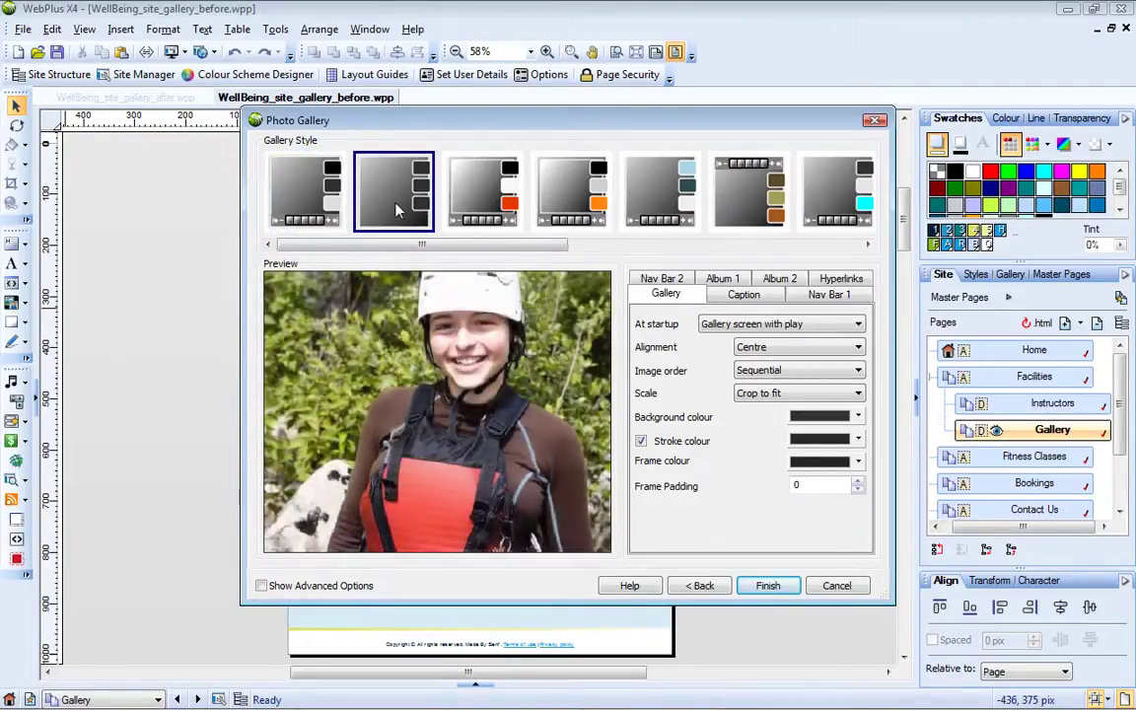
{"action": "left_click", "coordinate": [565, 201]}
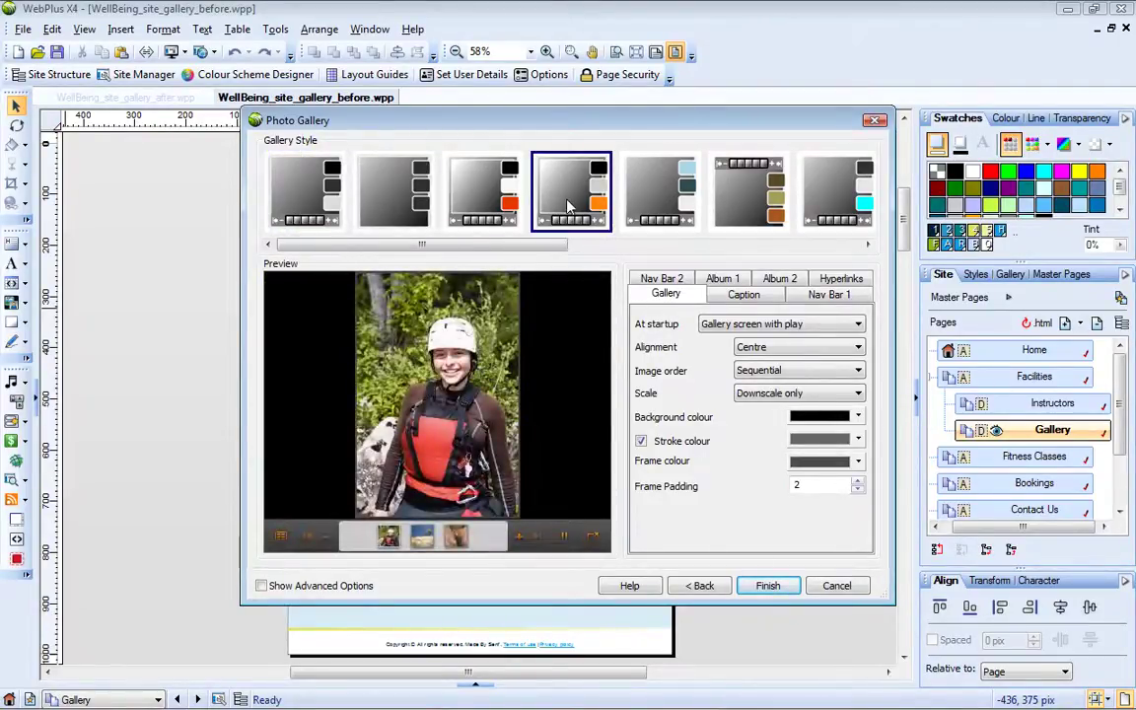
{"action": "left_click", "coordinate": [745, 207]}
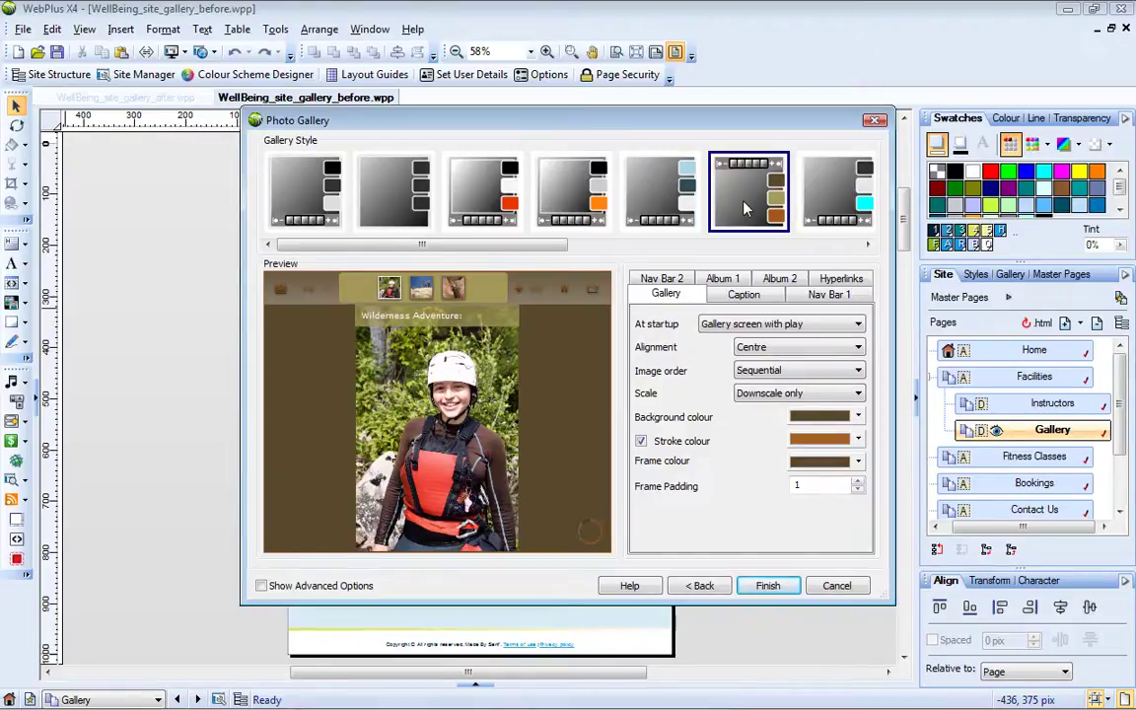
- Make the gallery background, stroke and photo frame colours light yellow
{"action": "left_click", "coordinate": [819, 417]}
{"action": "left_click", "coordinate": [836, 446]}
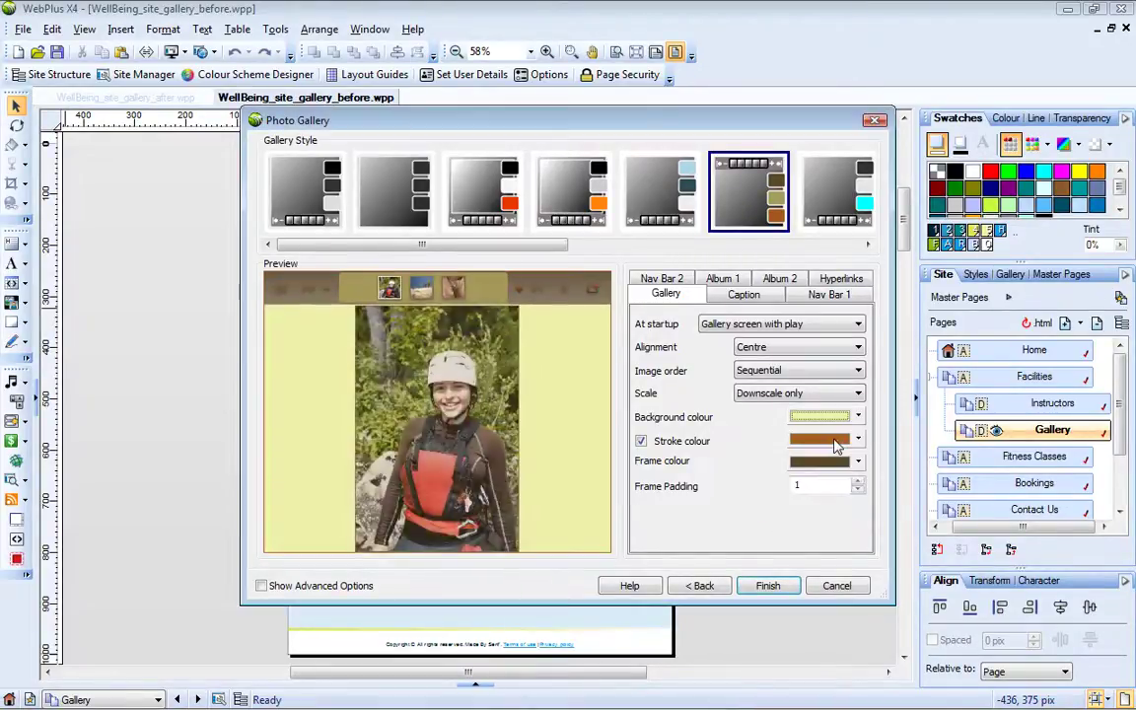
{"action": "left_click", "coordinate": [858, 440]}
{"action": "left_click", "coordinate": [819, 471]}
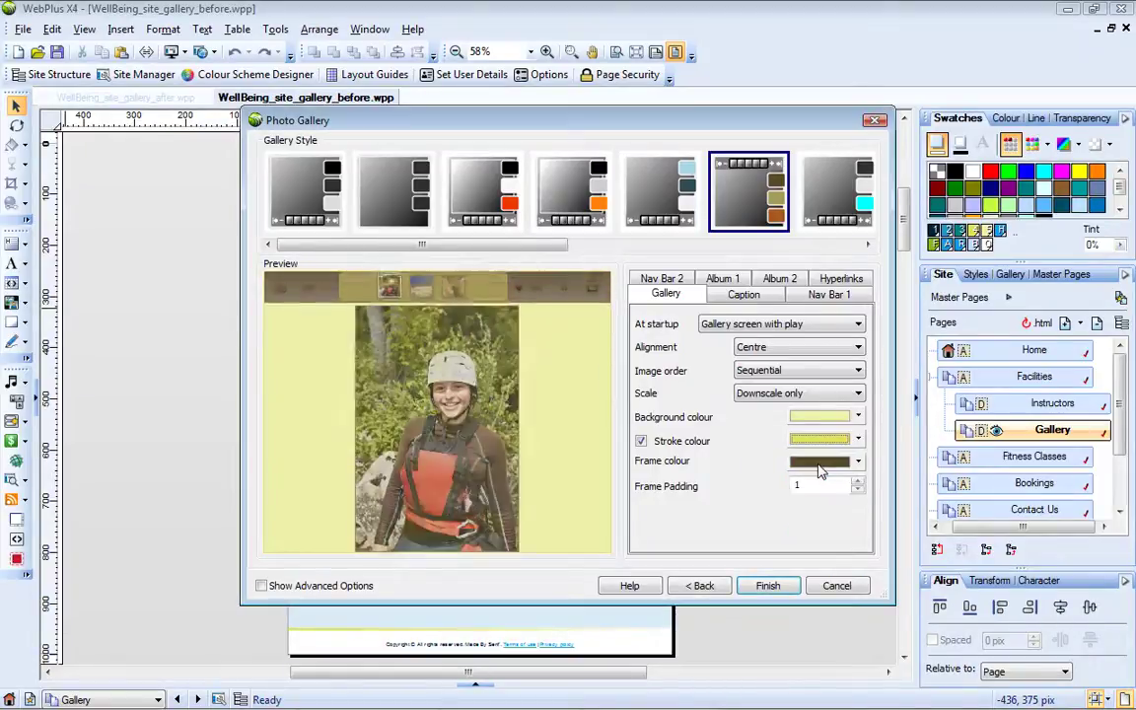
{"action": "left_click", "coordinate": [818, 462]}
{"action": "left_click", "coordinate": [816, 484]}
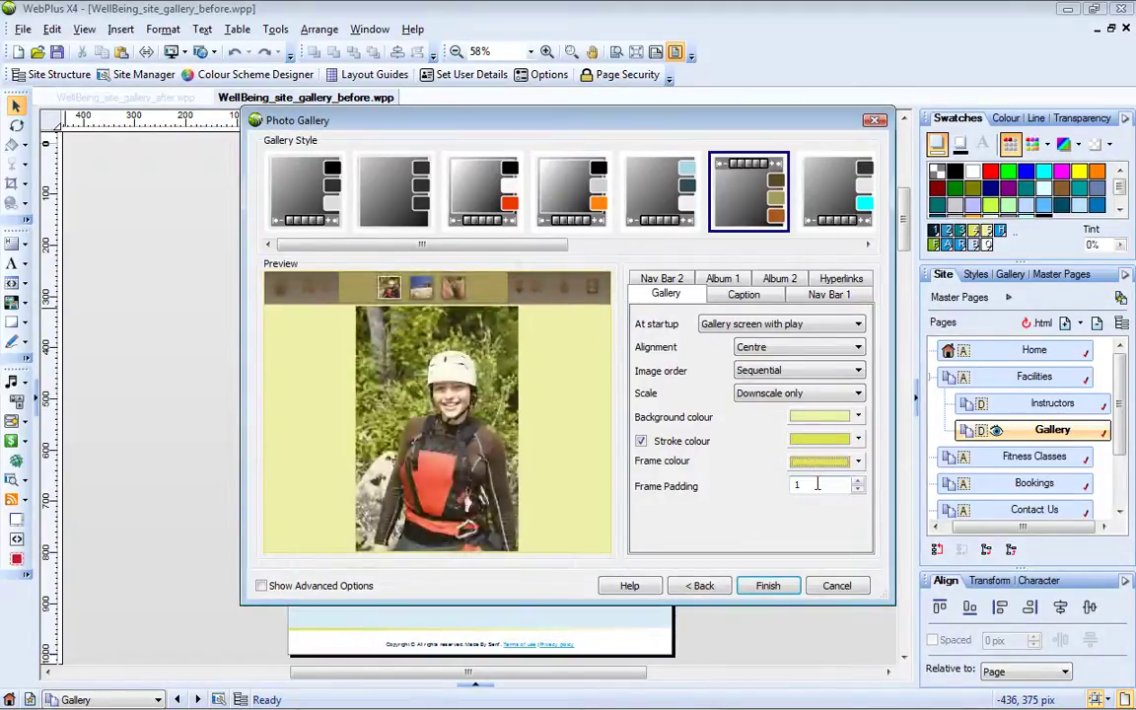
- Position captions at the bottom with a light blue background, and finish the gallery wizard
{"action": "left_click", "coordinate": [747, 295]}
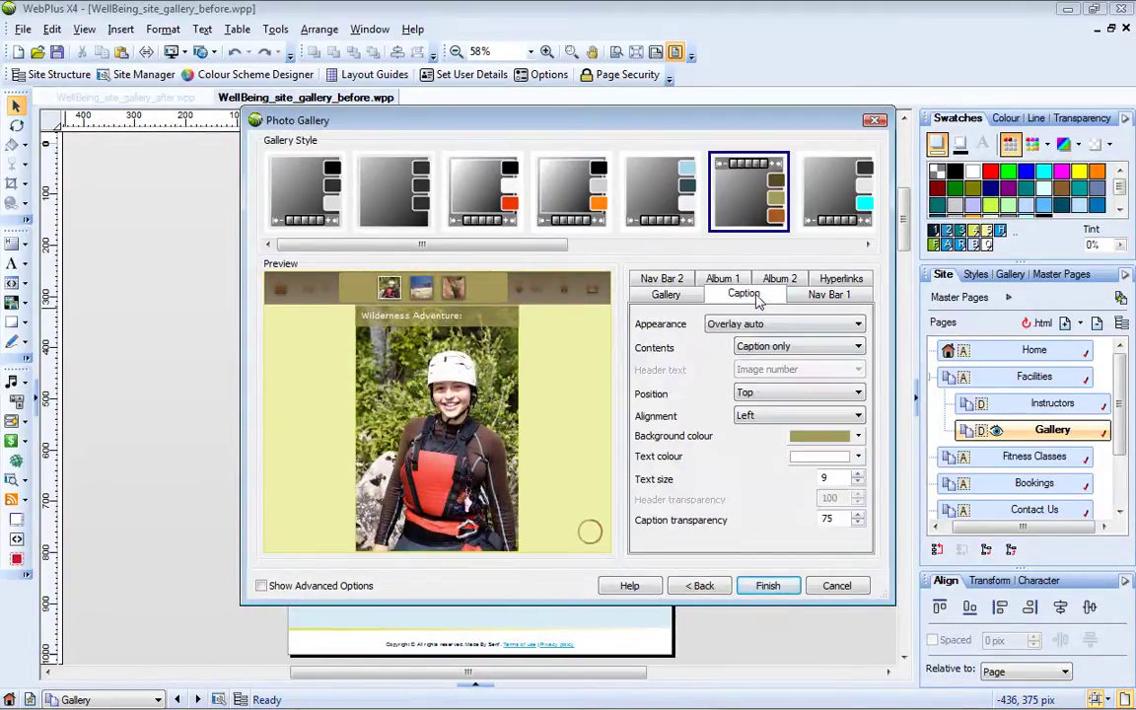
{"action": "left_click", "coordinate": [858, 392]}
{"action": "left_click", "coordinate": [838, 418]}
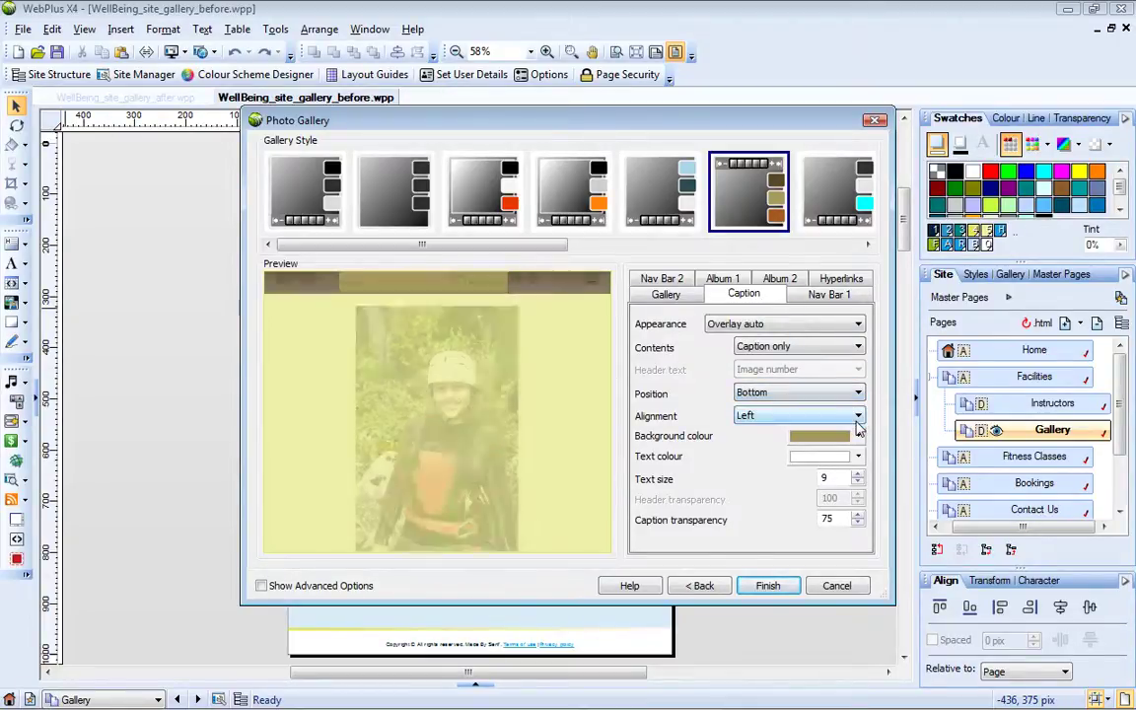
{"action": "left_click", "coordinate": [858, 436]}
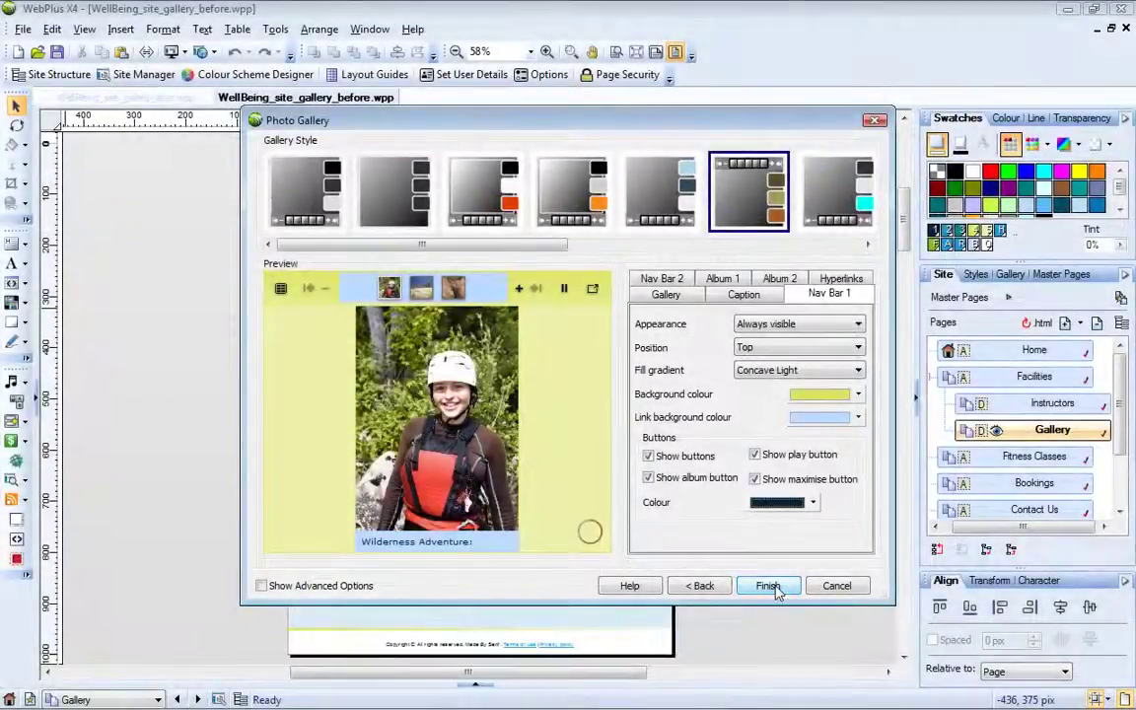
{"action": "left_click", "coordinate": [769, 585]}
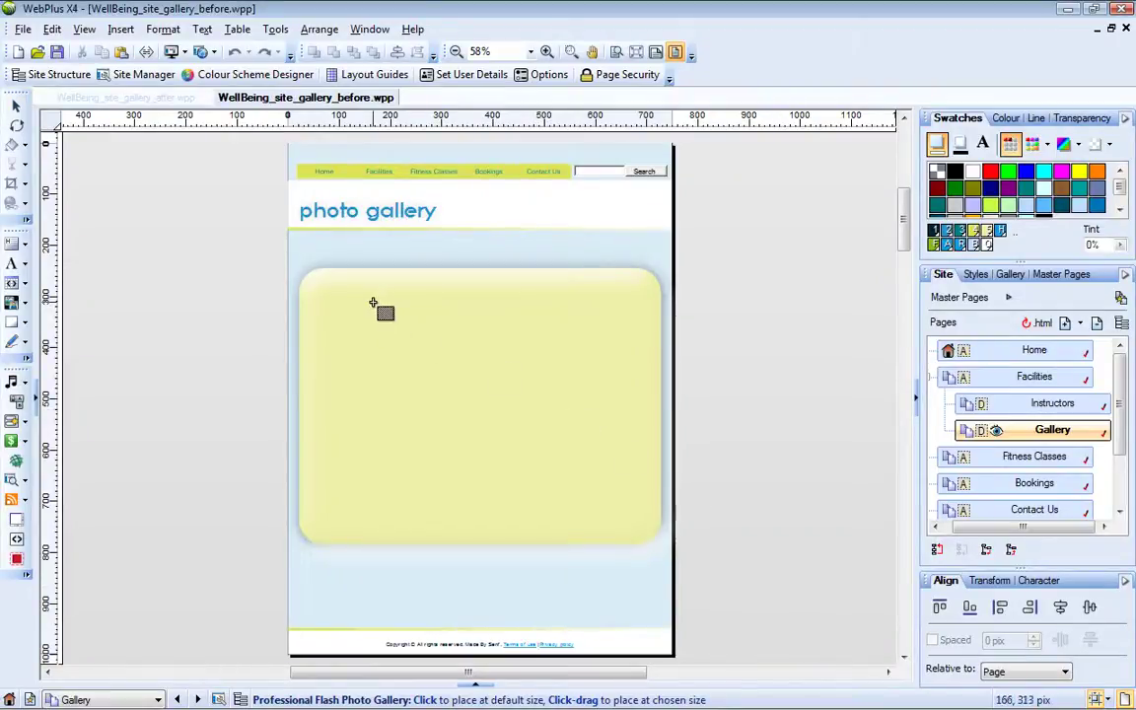
- Place the gallery on the yellow panel, nudging and resizing it to fit inside
{"action": "left_click", "coordinate": [331, 298]}
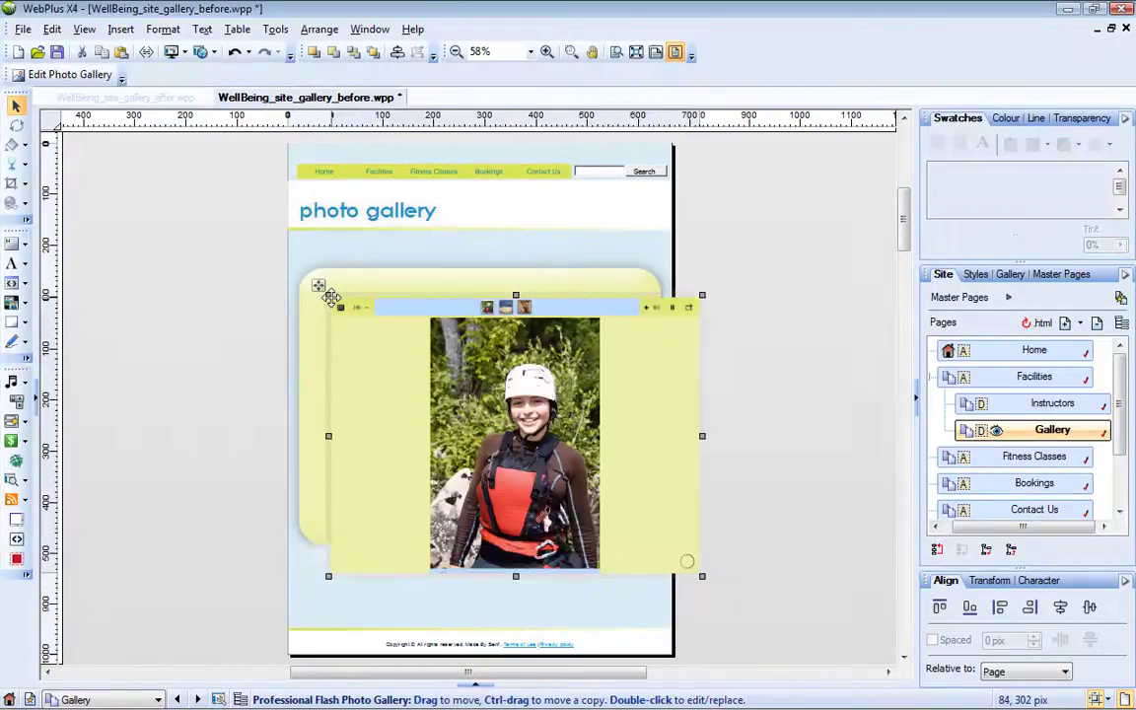
{"action": "left_click_drag", "start_coordinate": [379, 352], "coordinate": [368, 340]}
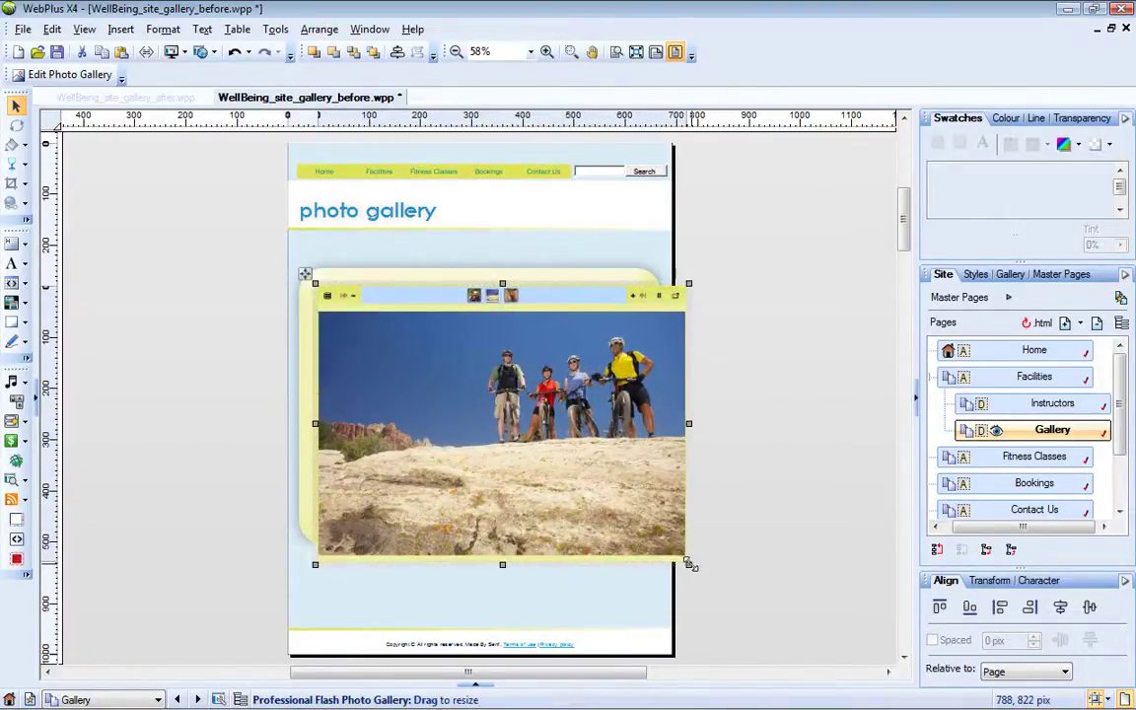
{"action": "left_click_drag", "start_coordinate": [644, 529], "coordinate": [647, 533]}
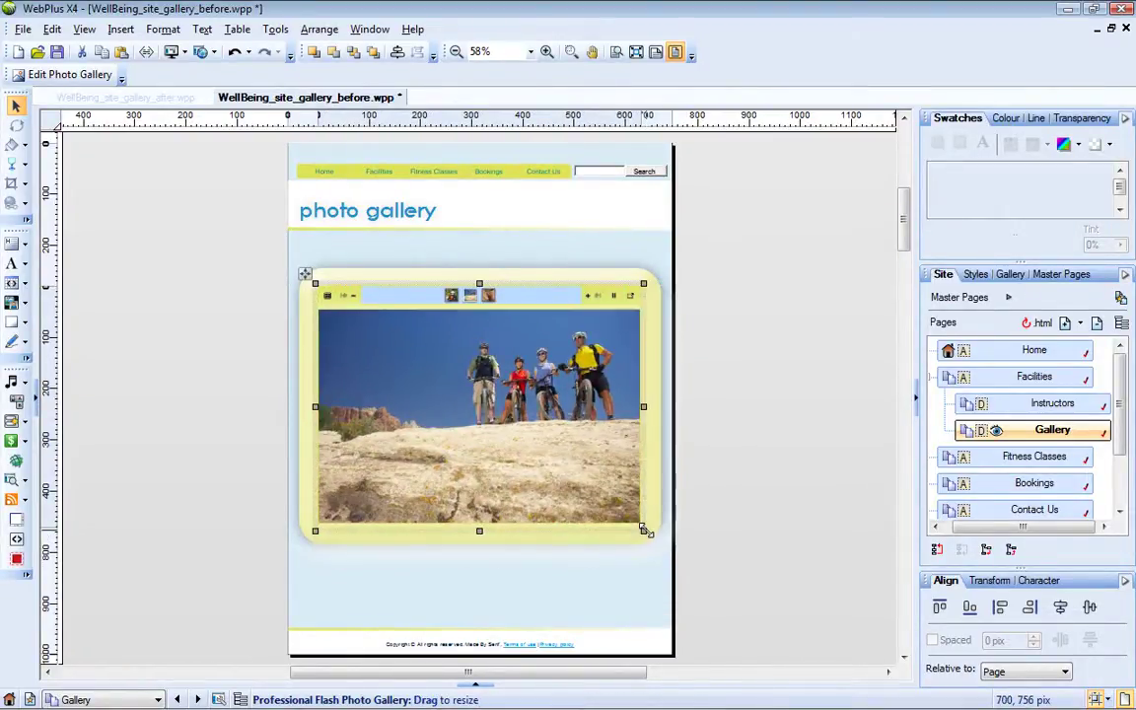
{"action": "left_click", "coordinate": [755, 532]}
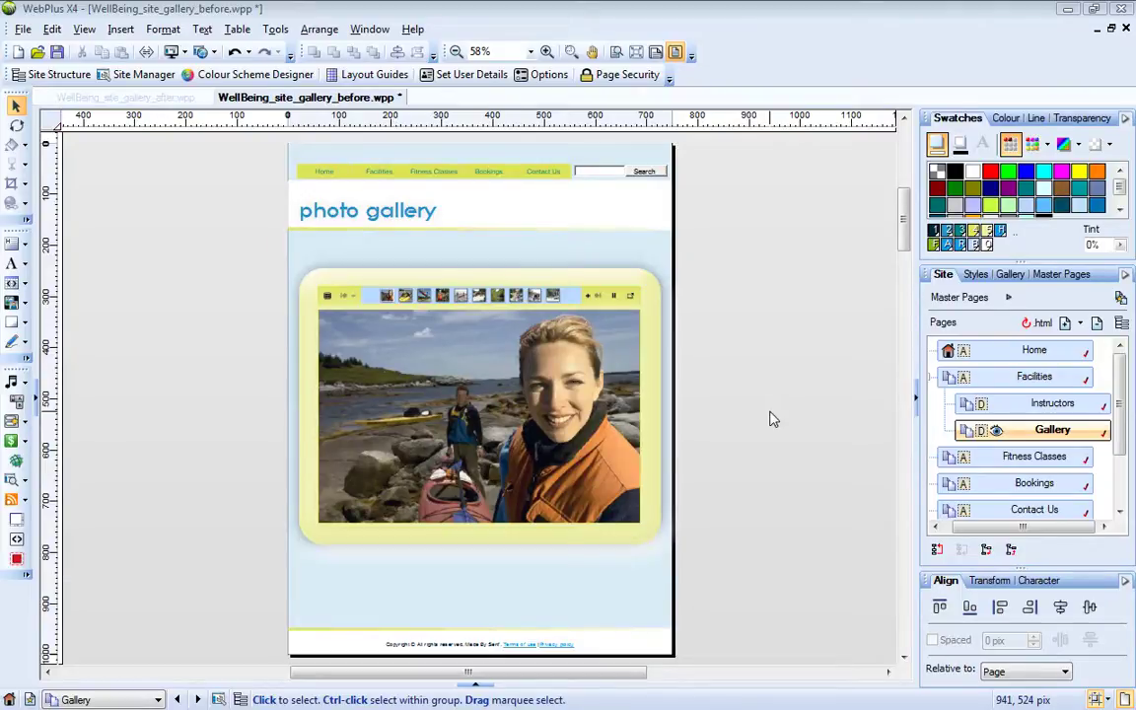
- Reopen the gallery's settings, then preview the whole site in Internet Explorer
{"action": "double_click", "coordinate": [487, 365]}
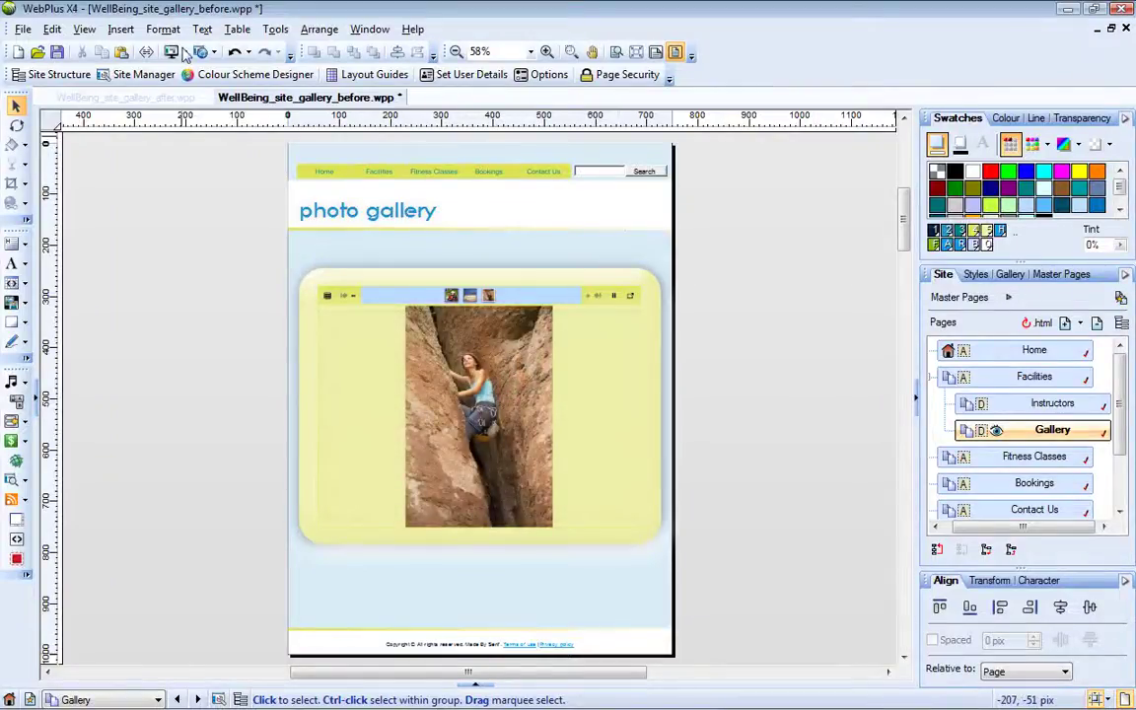
{"action": "left_click", "coordinate": [175, 52]}
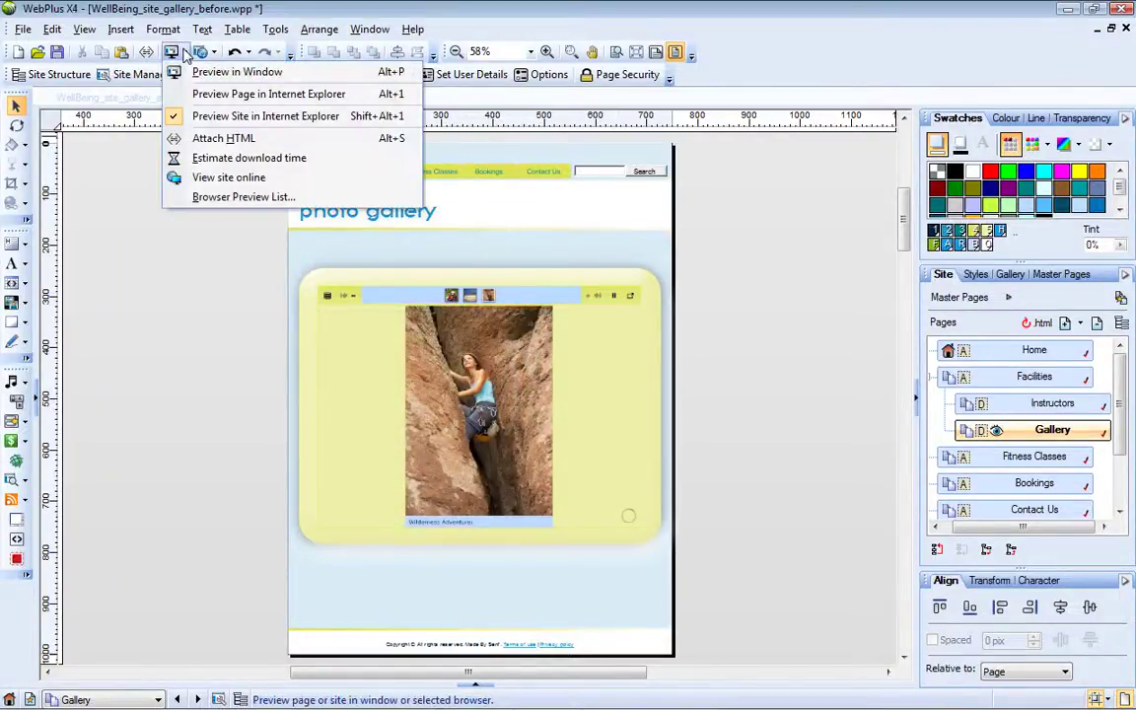
{"action": "left_click", "coordinate": [219, 116]}
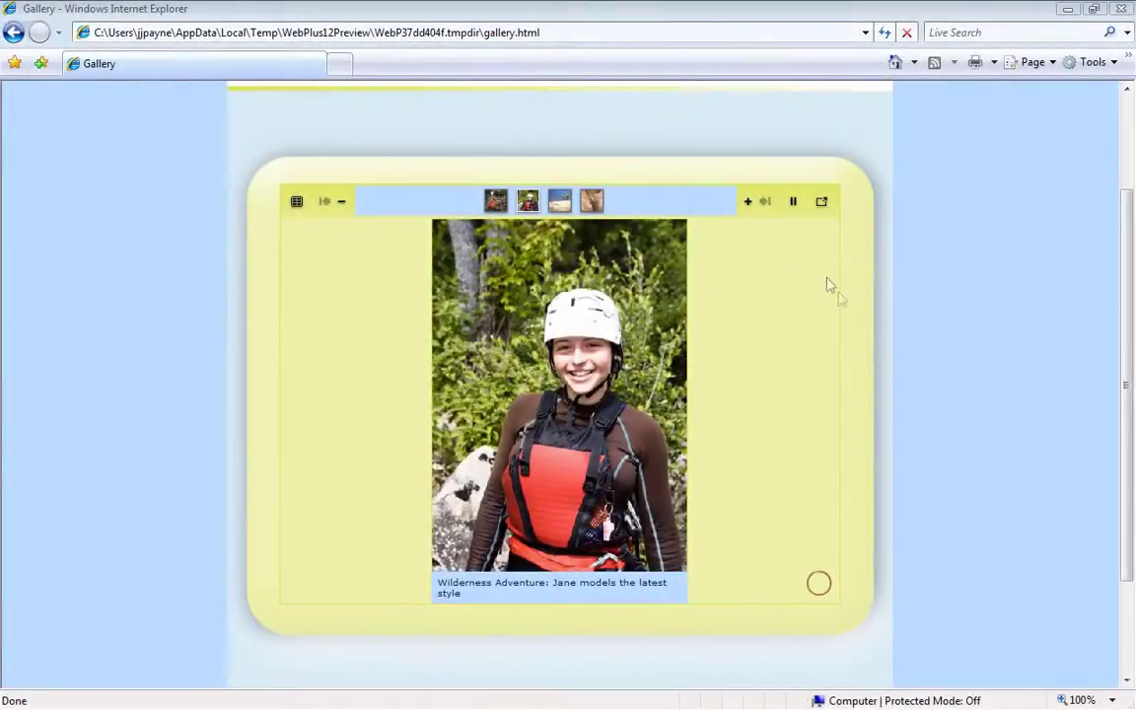
- Pause the slideshow, advance a photo, then view the bikers and rock-climbing shots
{"action": "left_click", "coordinate": [744, 211]}
{"action": "left_click", "coordinate": [749, 209]}
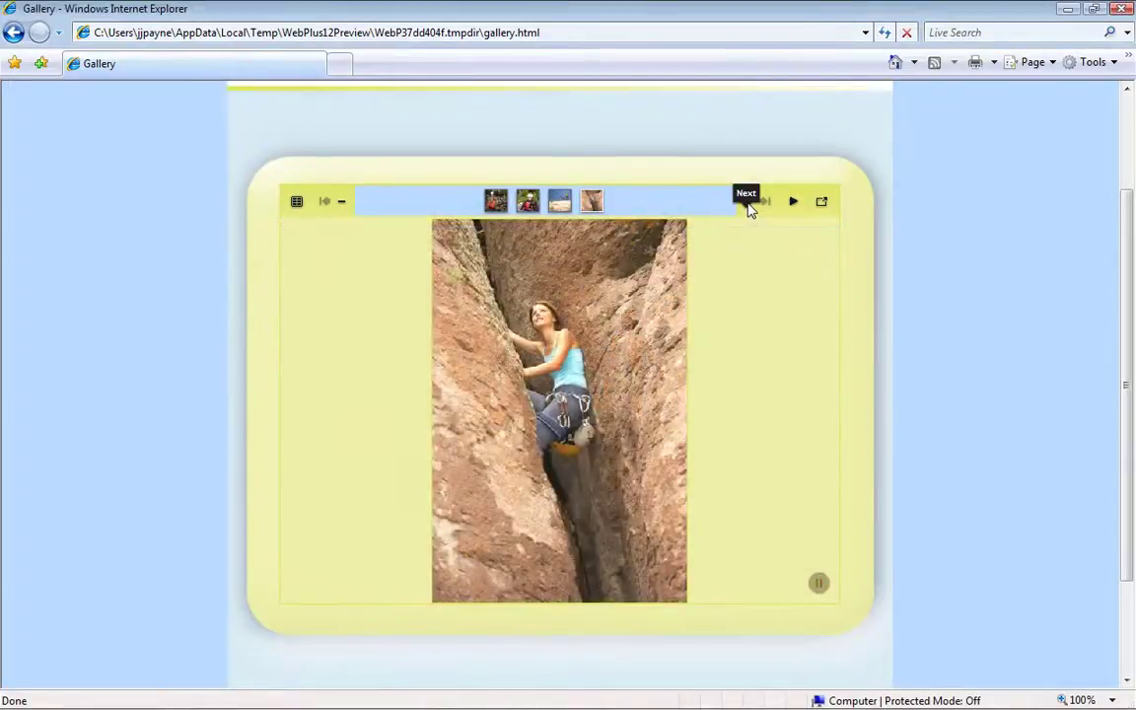
{"action": "left_click", "coordinate": [560, 202]}
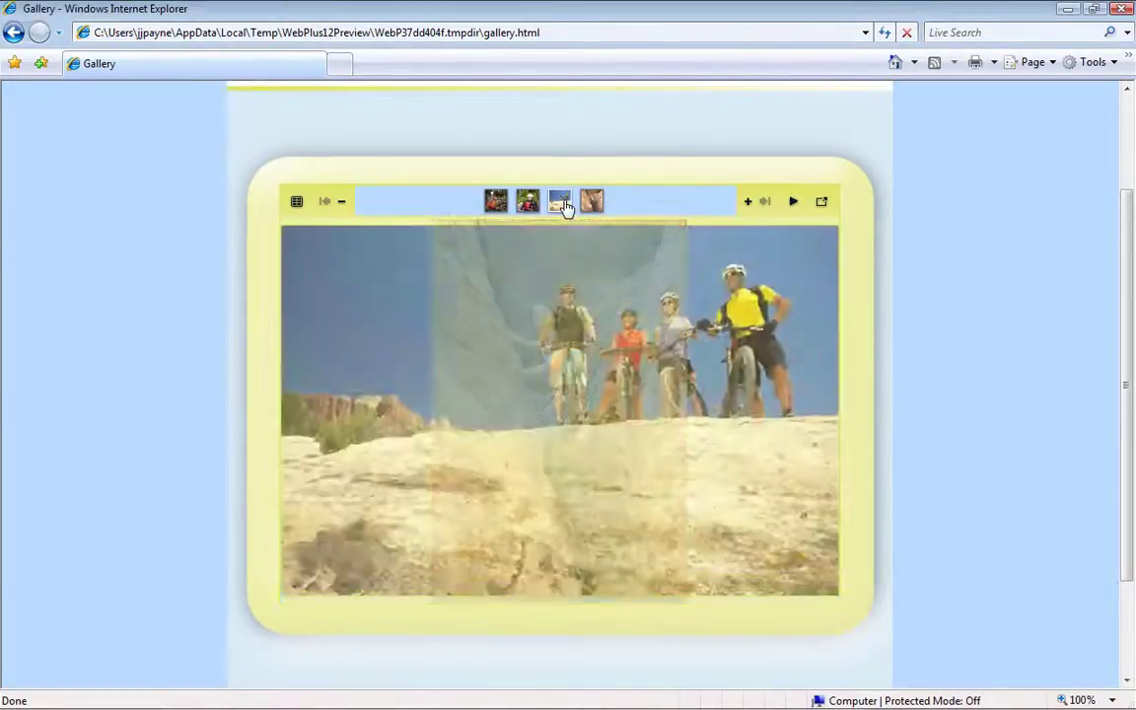
{"action": "left_click", "coordinate": [592, 204]}
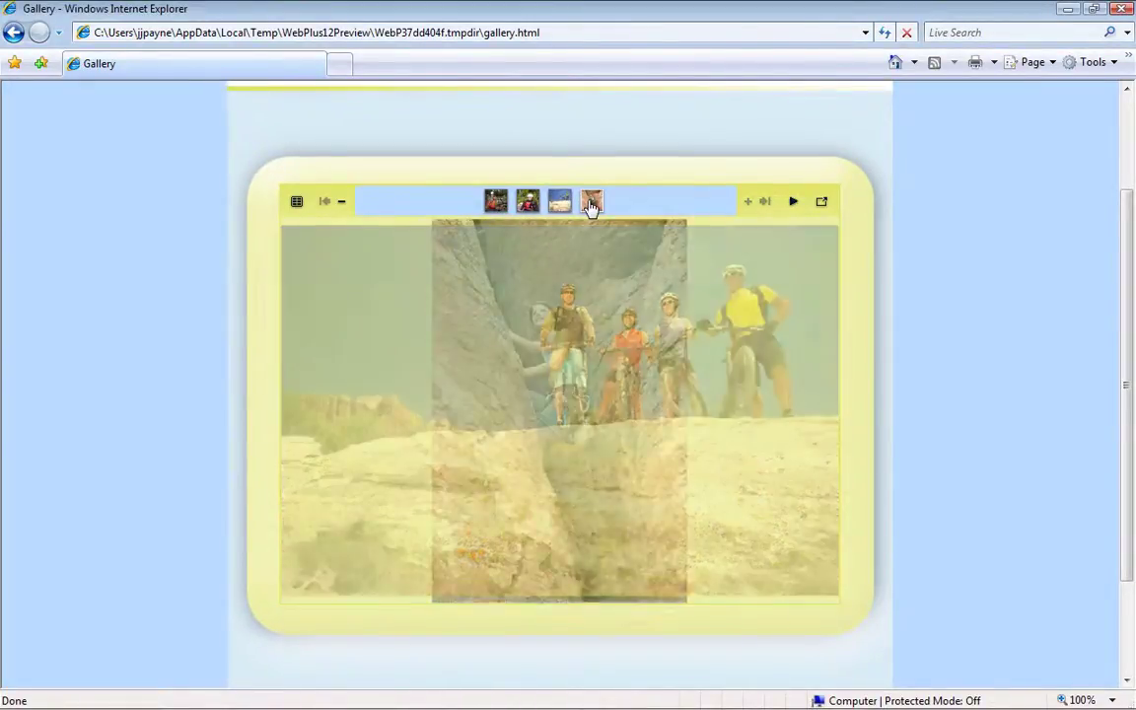